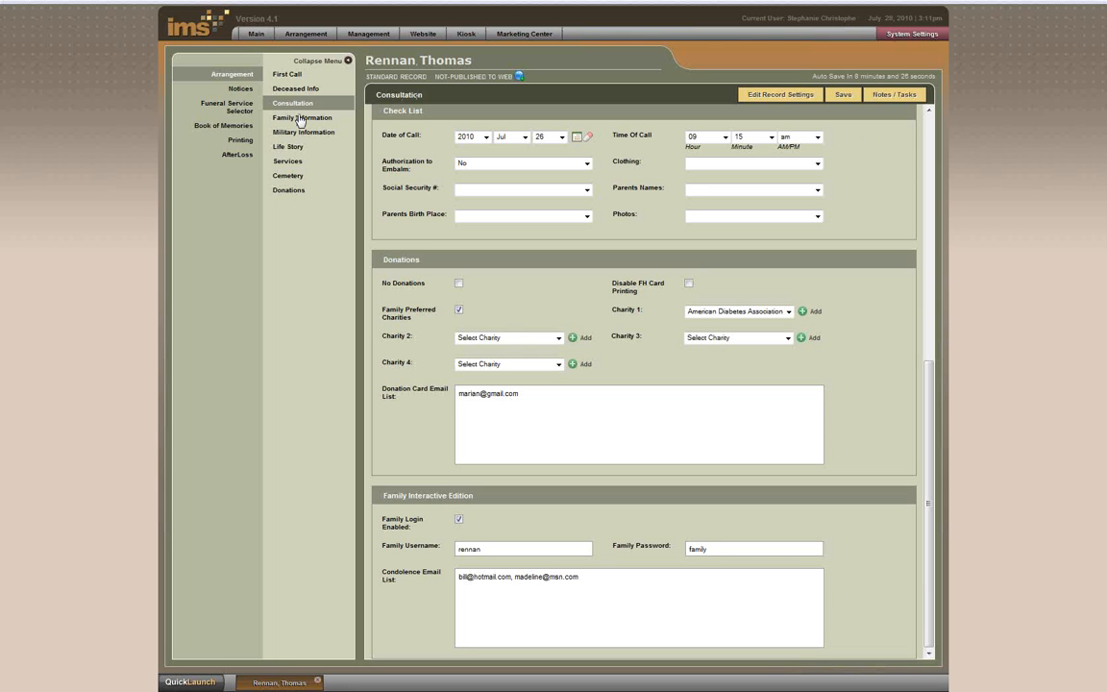
Step: Look over the deceased's Family Information and the fields of the new relation form, closing the form without saving
click(301, 119)
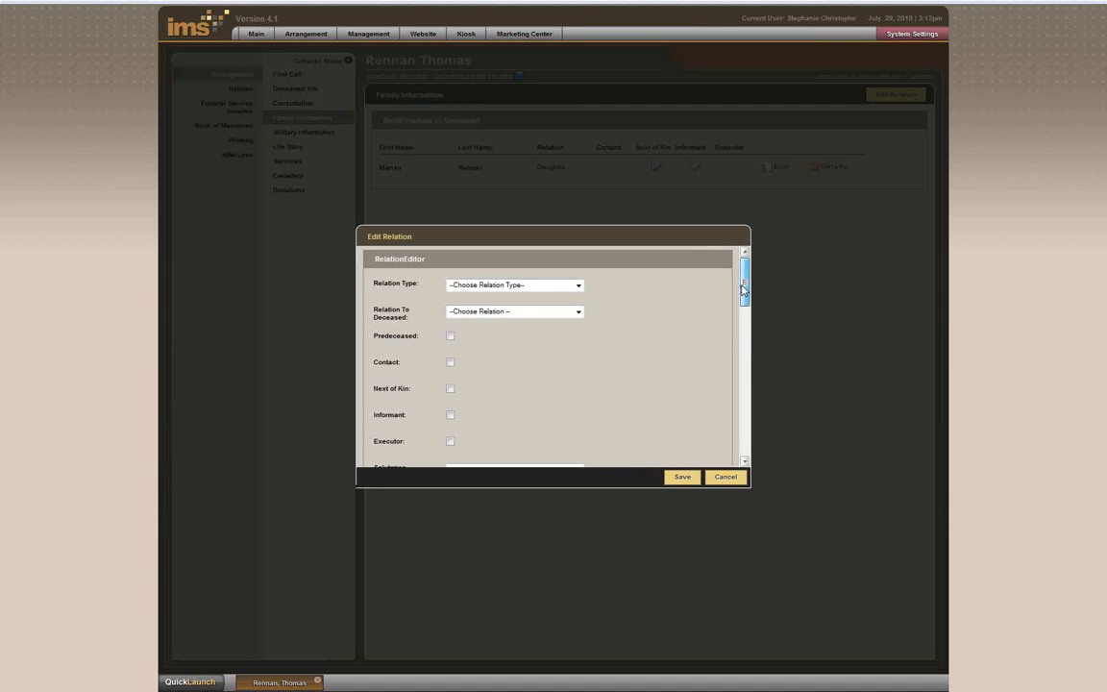
drag(743, 288, 749, 439)
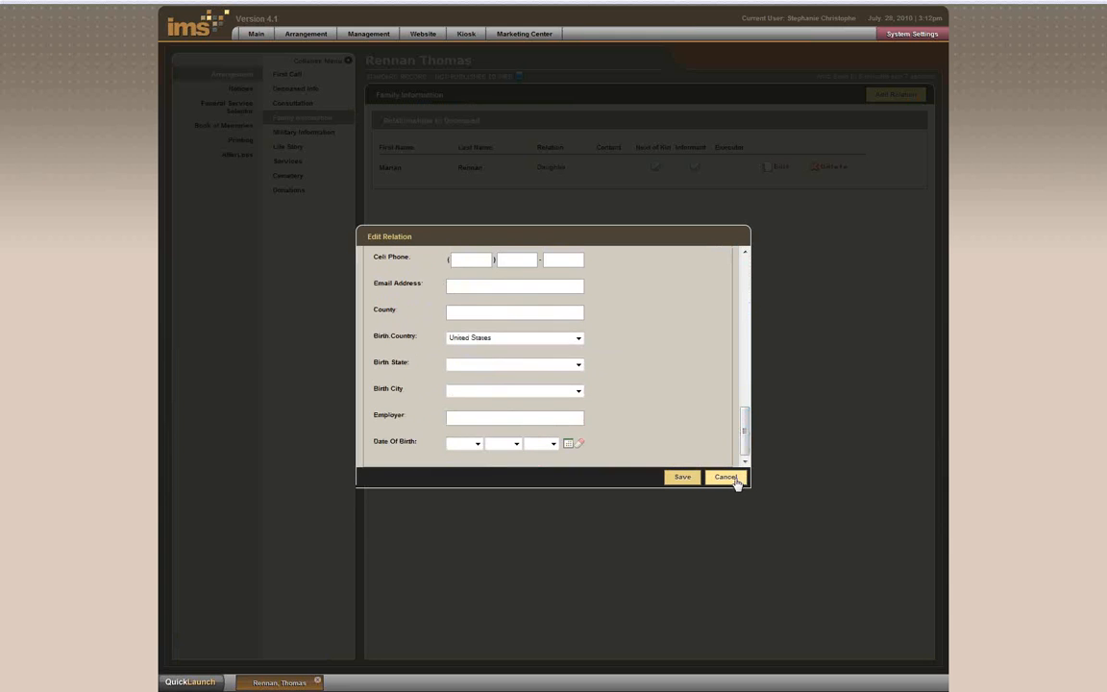
click(731, 477)
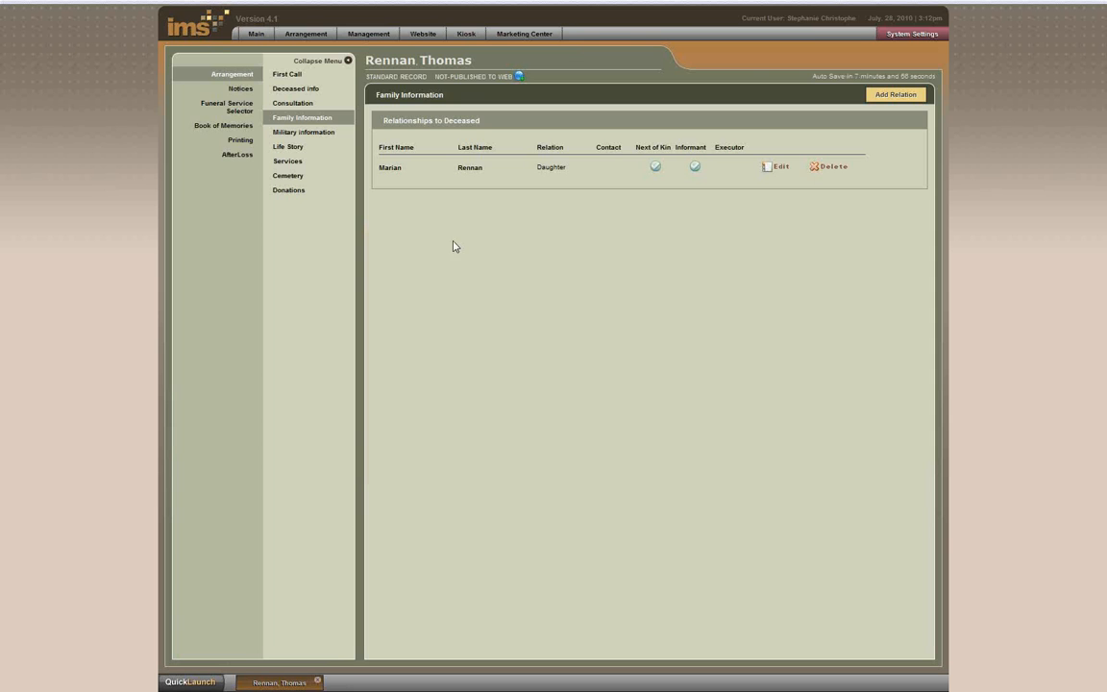
Step: Examine the Military Information section, including the flag recipient, flag applicant and flag issue point fields
click(297, 130)
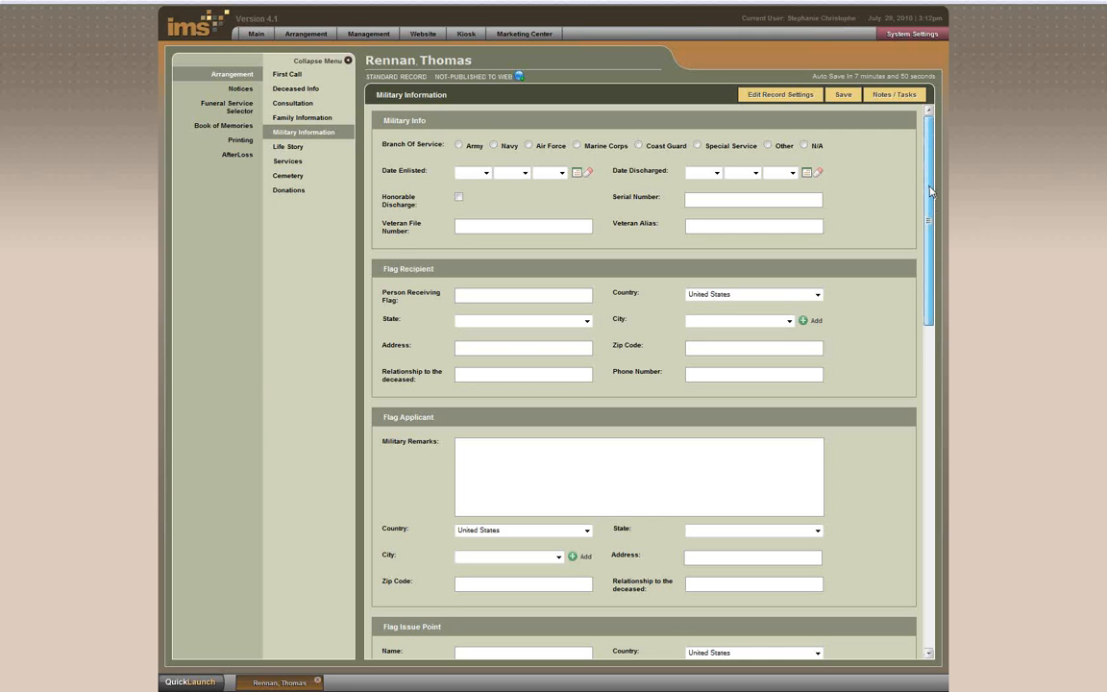
drag(930, 191, 930, 220)
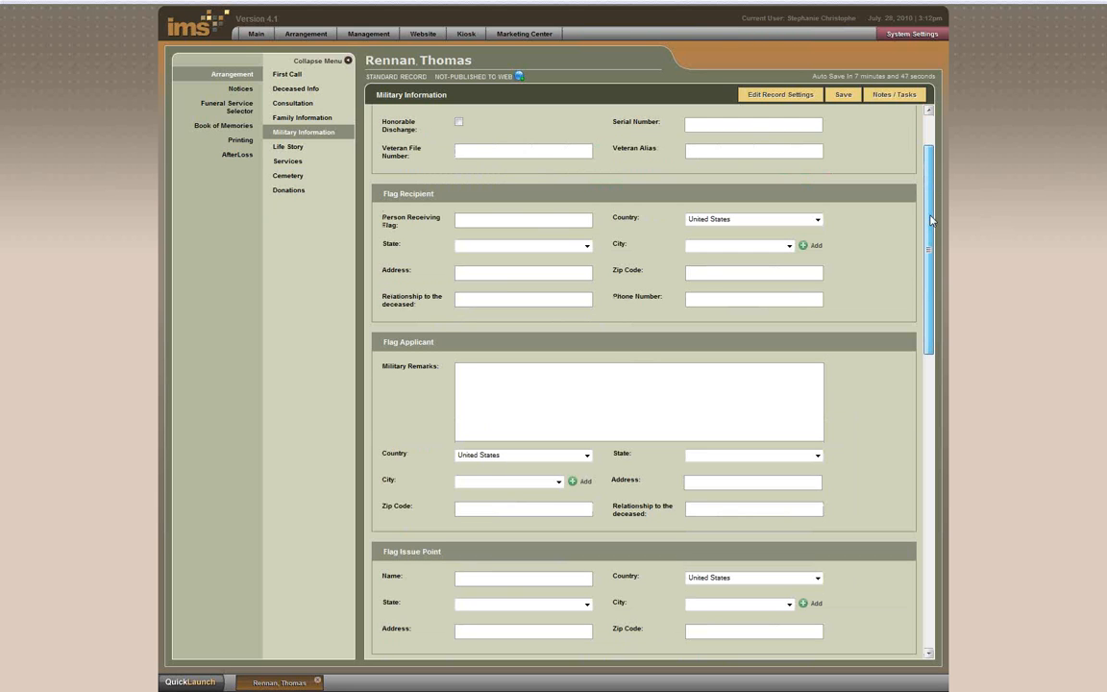
drag(930, 220, 932, 168)
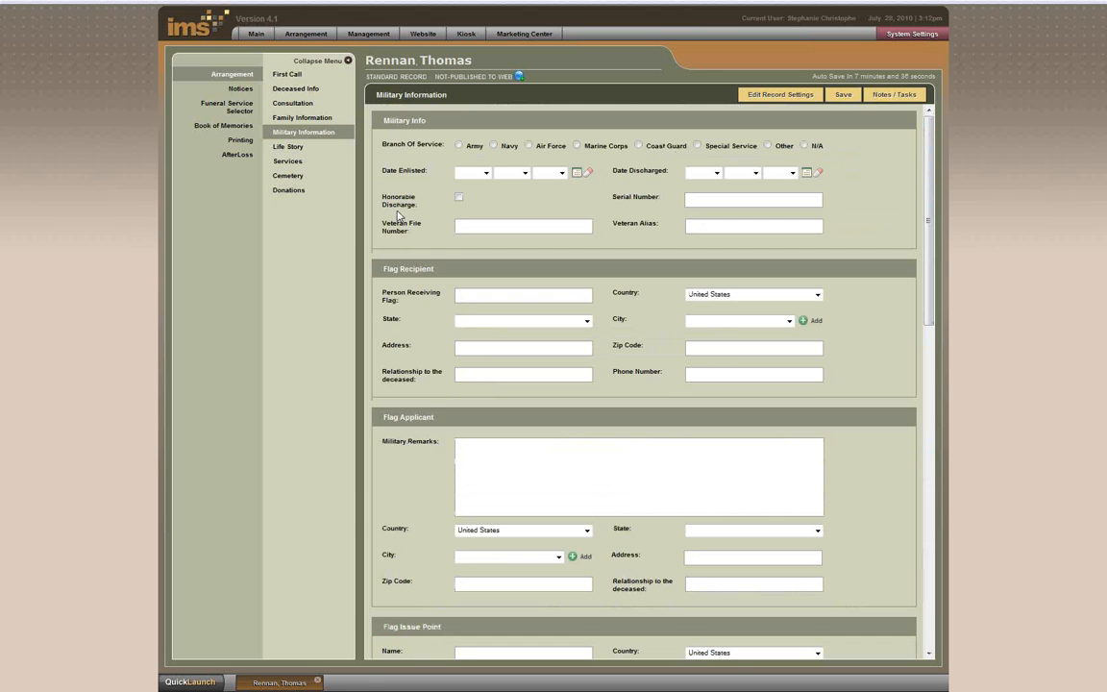
Step: In the Life Story section, set the education level to Bachelors (3 Years), type of work to Policy Specialist and industry to Insurance
click(288, 146)
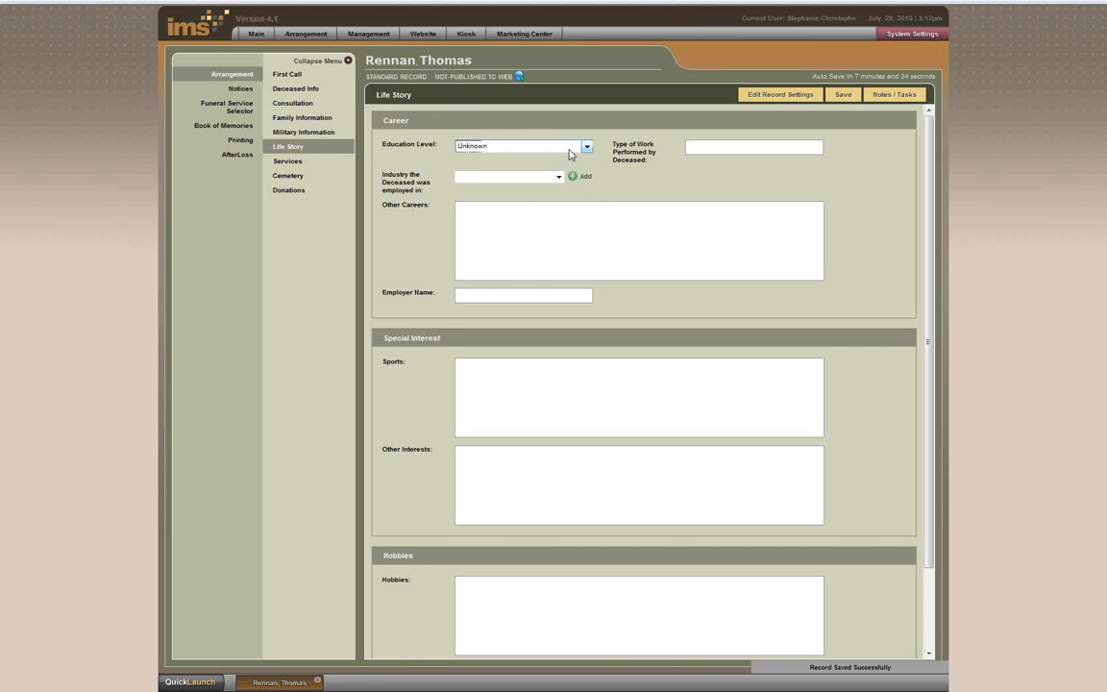
click(571, 150)
click(551, 312)
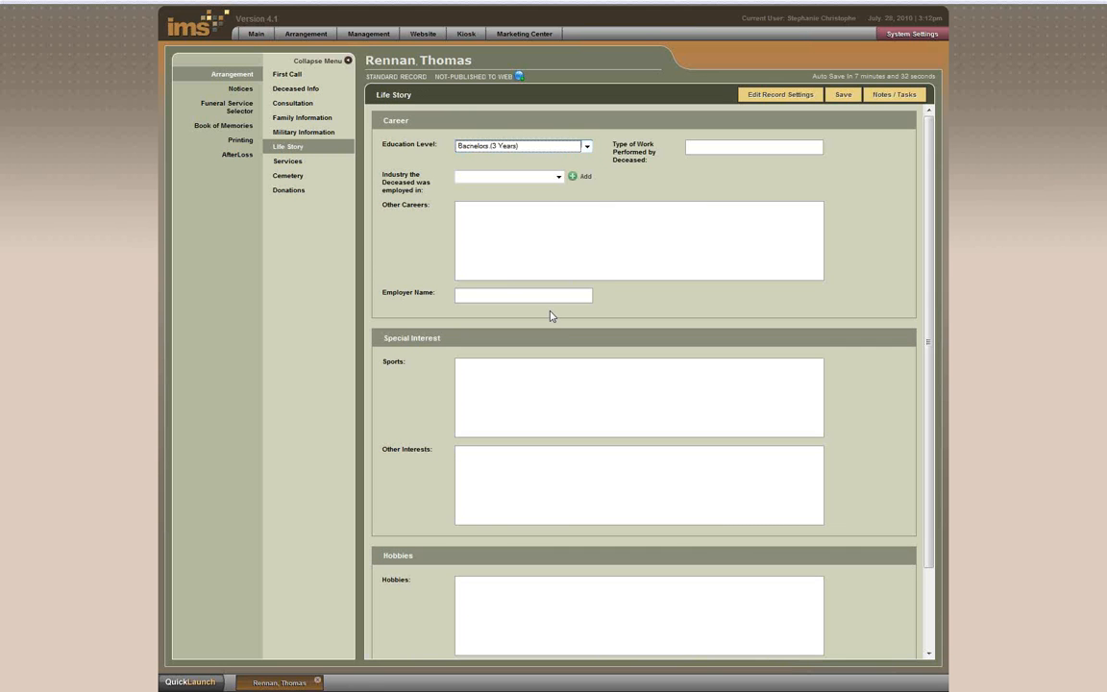
click(756, 145)
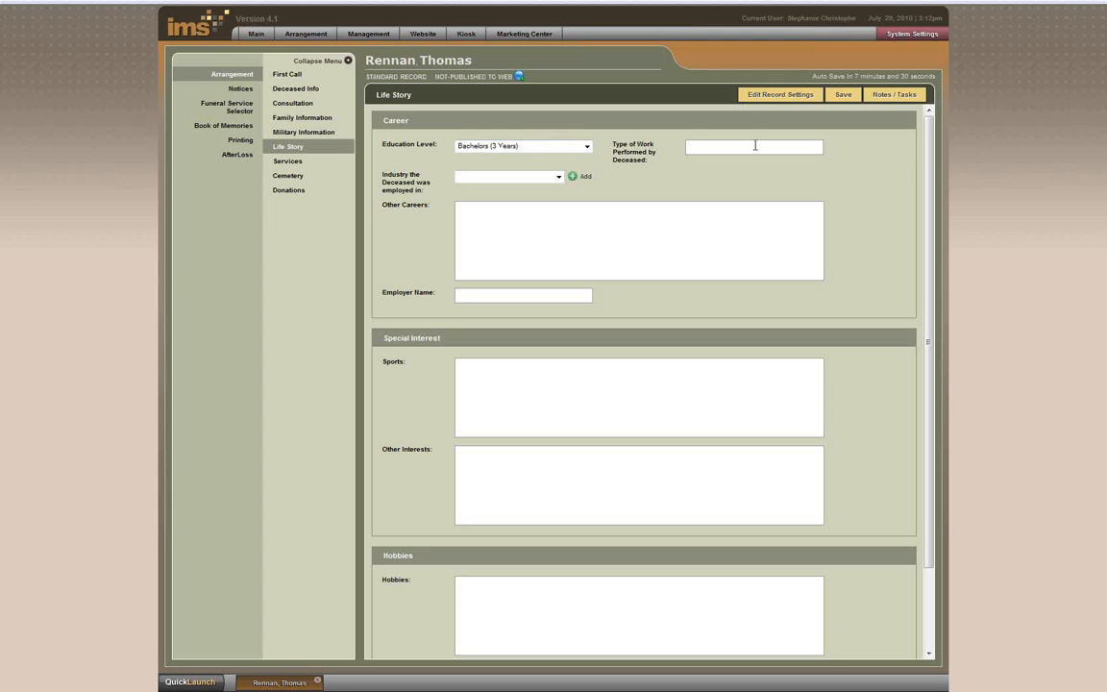
text(Policy Specialist)
click(536, 176)
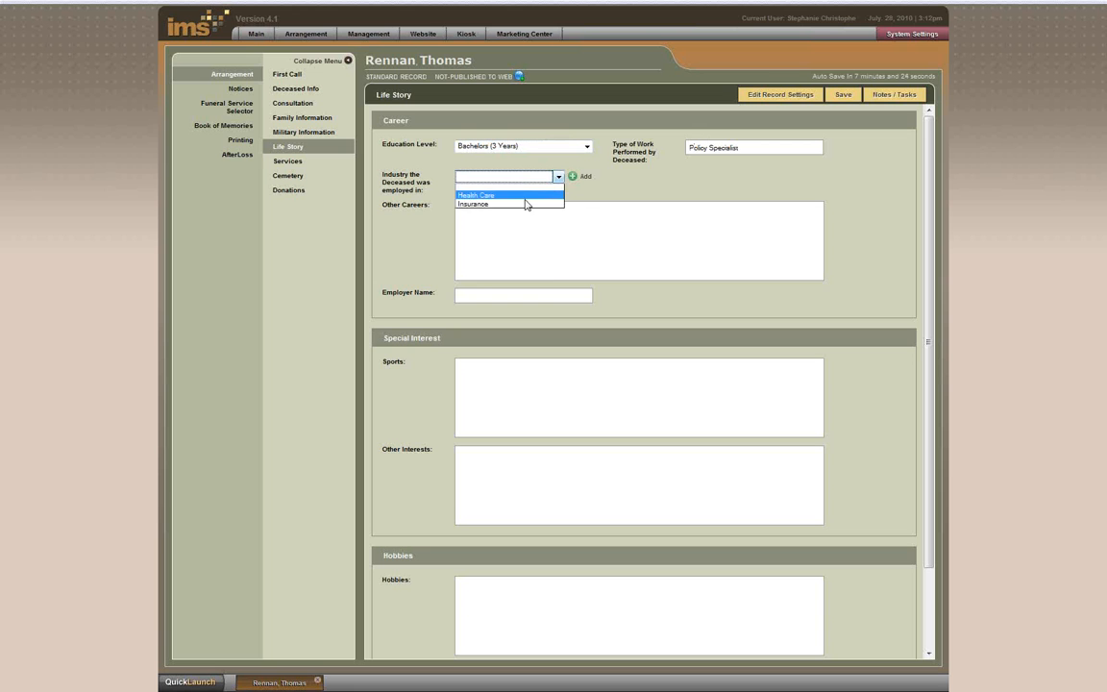
click(526, 205)
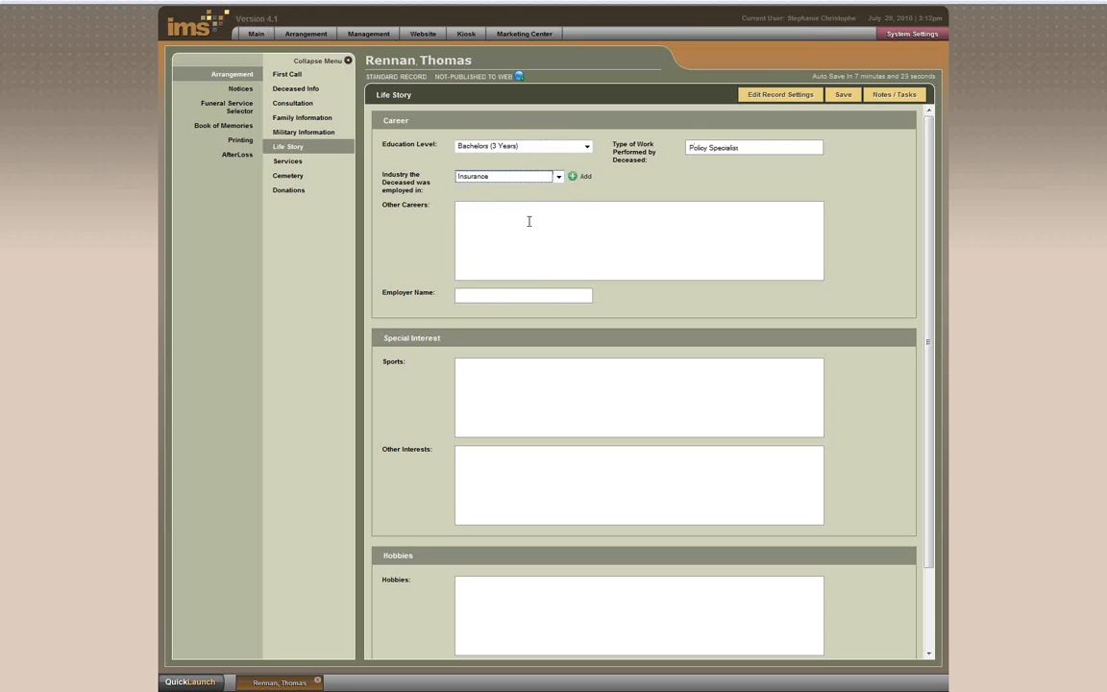
click(551, 295)
scroll(579, 292, down, 2)
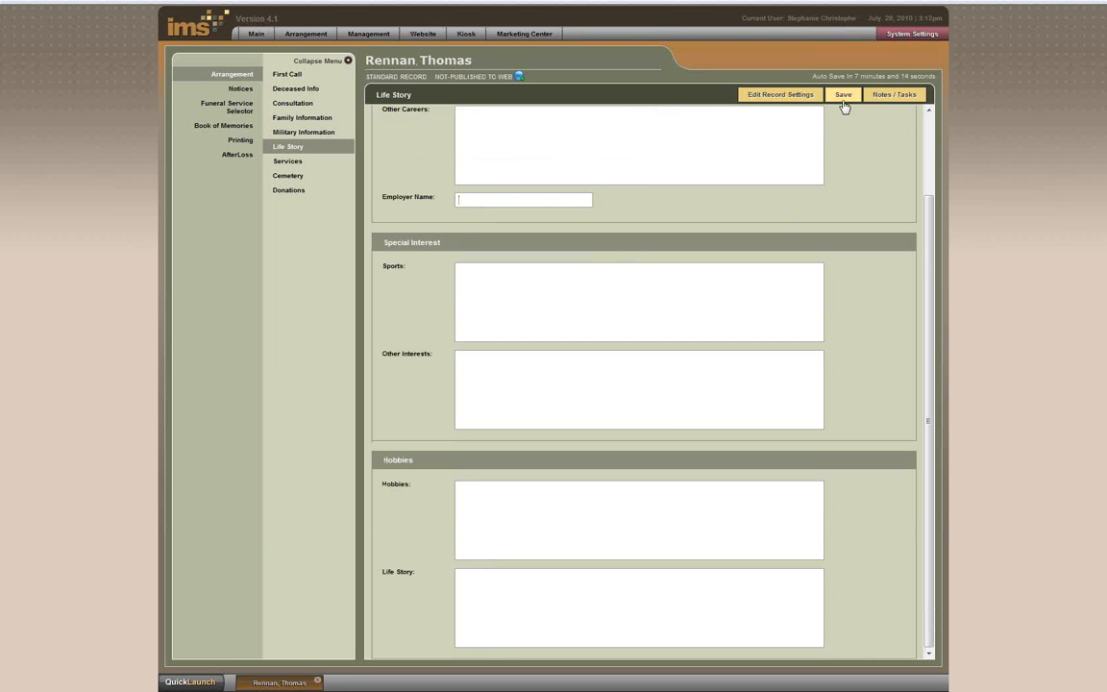
Step: In the Services section, set one public visitation with West Point Memorial Chapel as its location
click(291, 163)
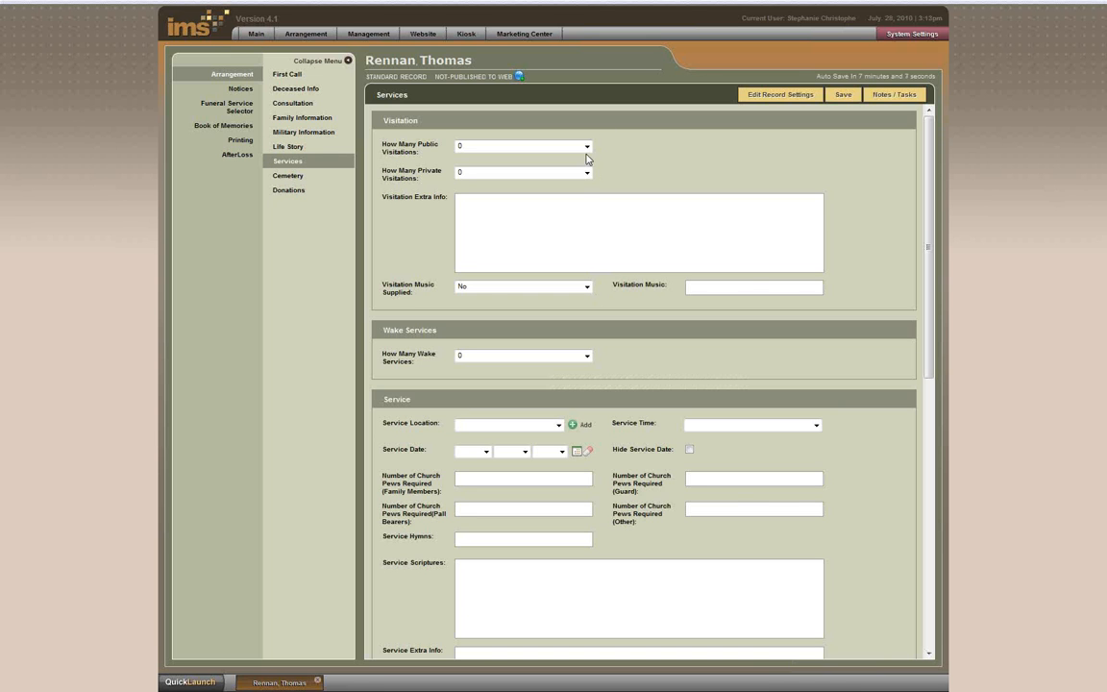
click(586, 147)
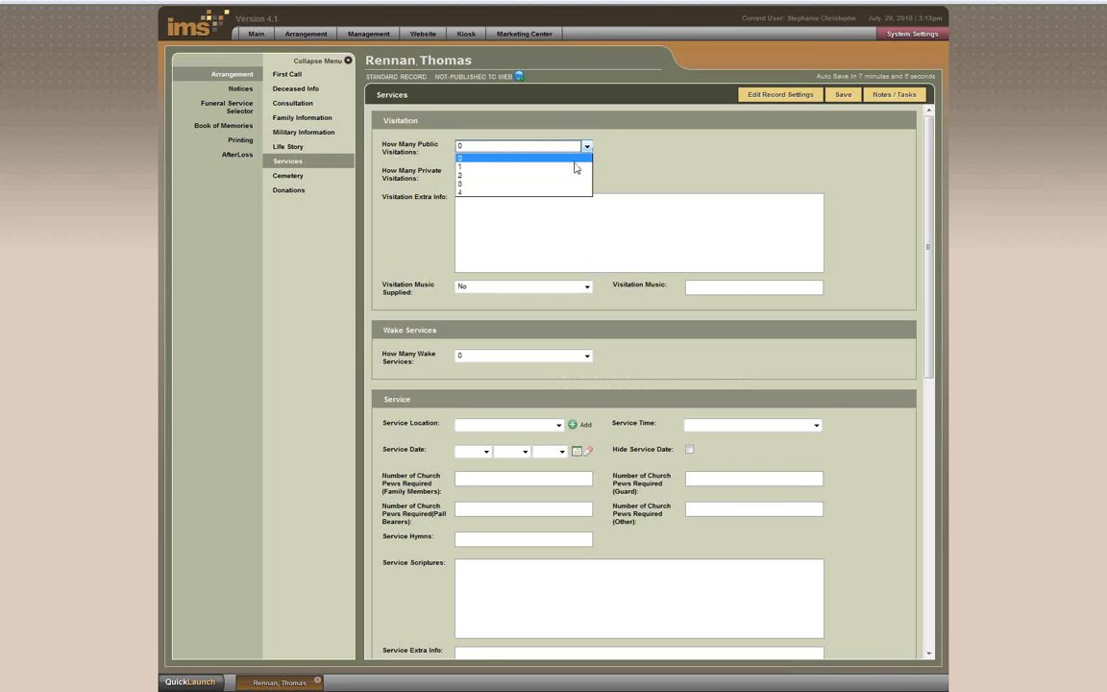
click(575, 169)
click(558, 172)
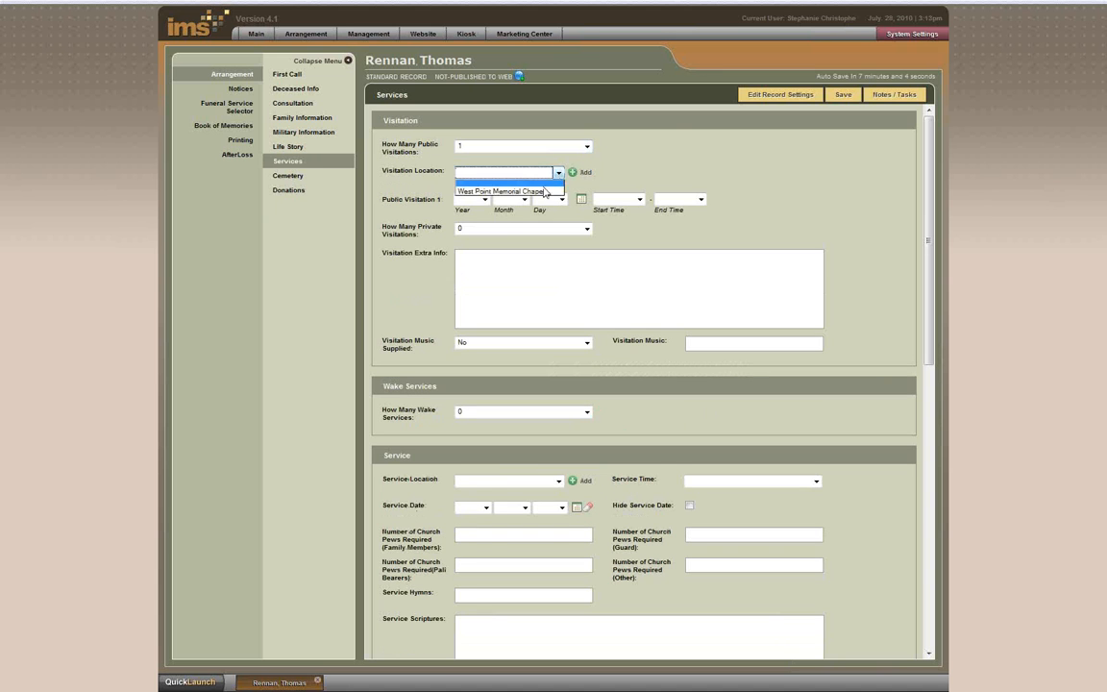
click(501, 190)
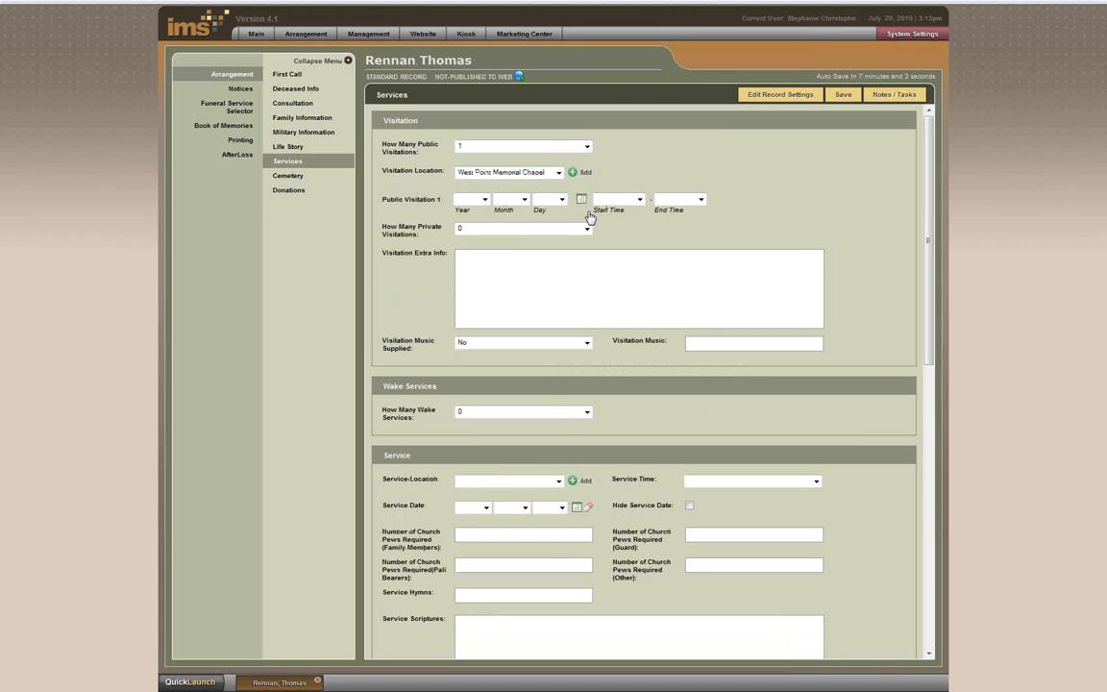
Step: Schedule the public visitation for July 29, 2010, from 2:00pm to 5:00pm
click(582, 199)
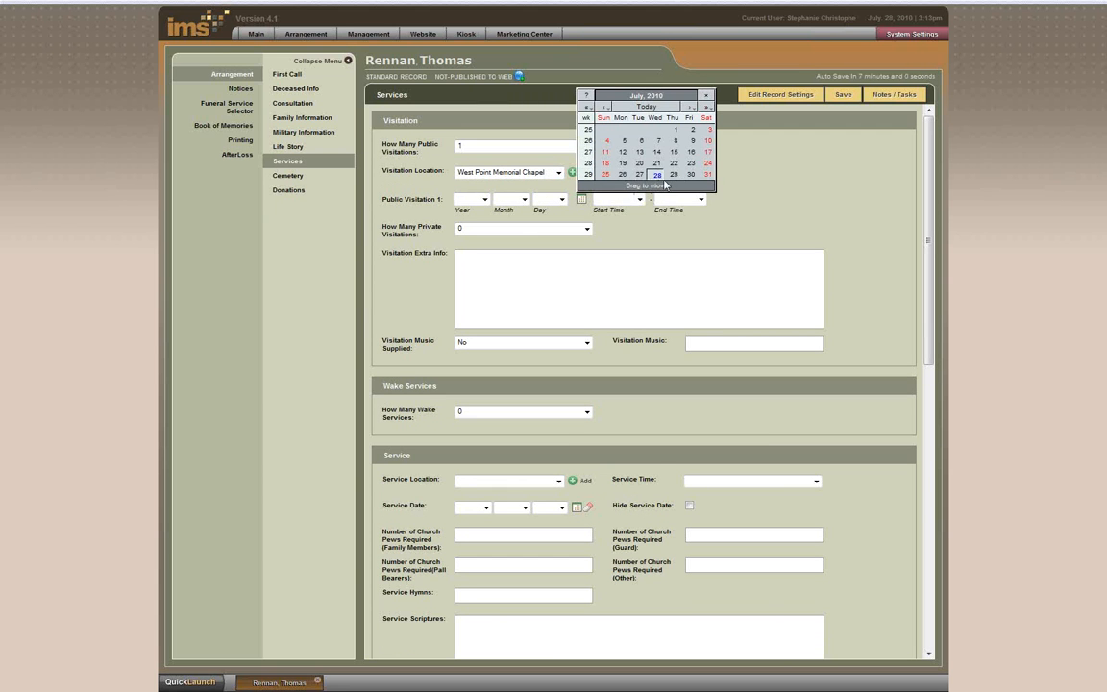
click(677, 177)
click(638, 199)
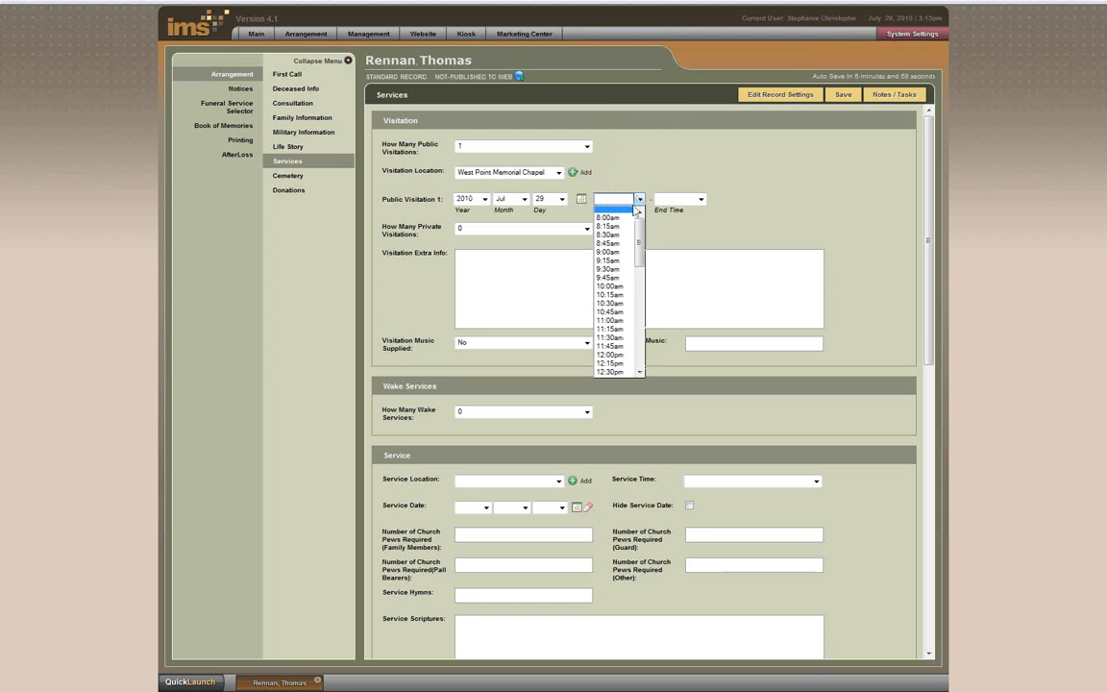
scroll(620, 289, down, 8)
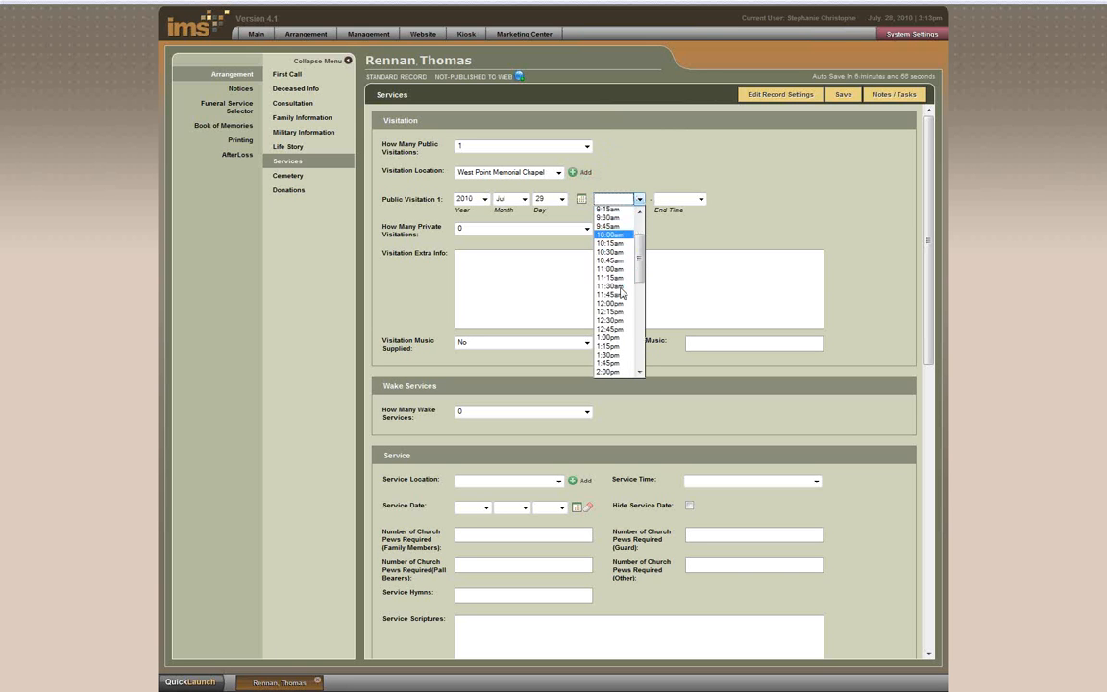
scroll(620, 317, up, 15)
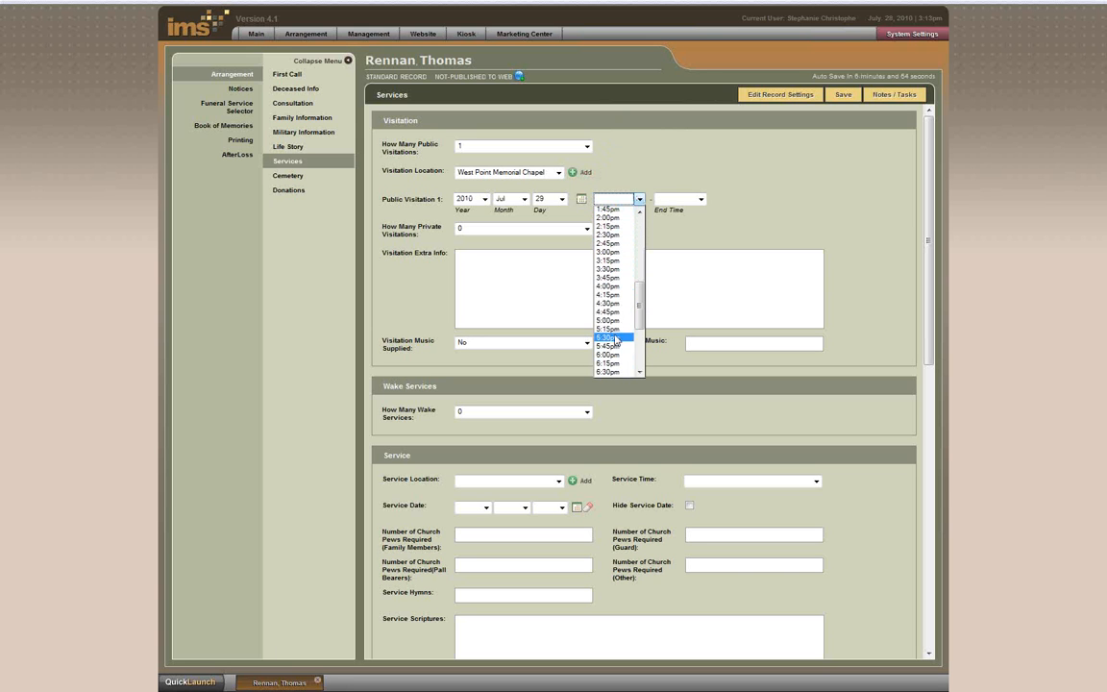
click(620, 252)
click(679, 199)
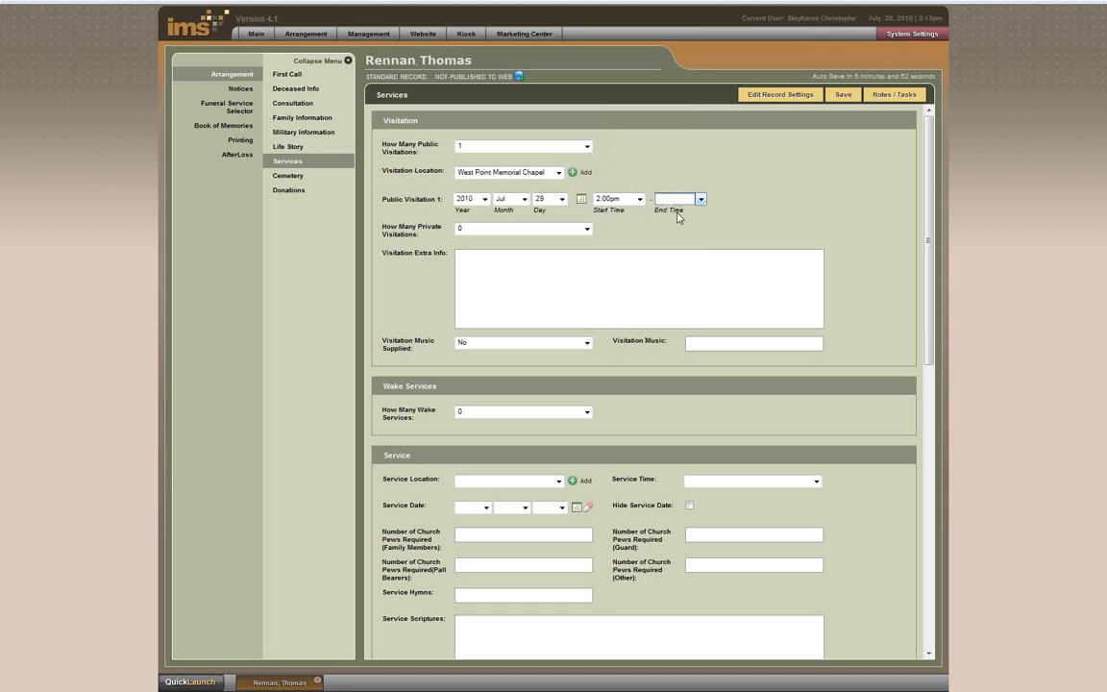
scroll(679, 338, down, 6)
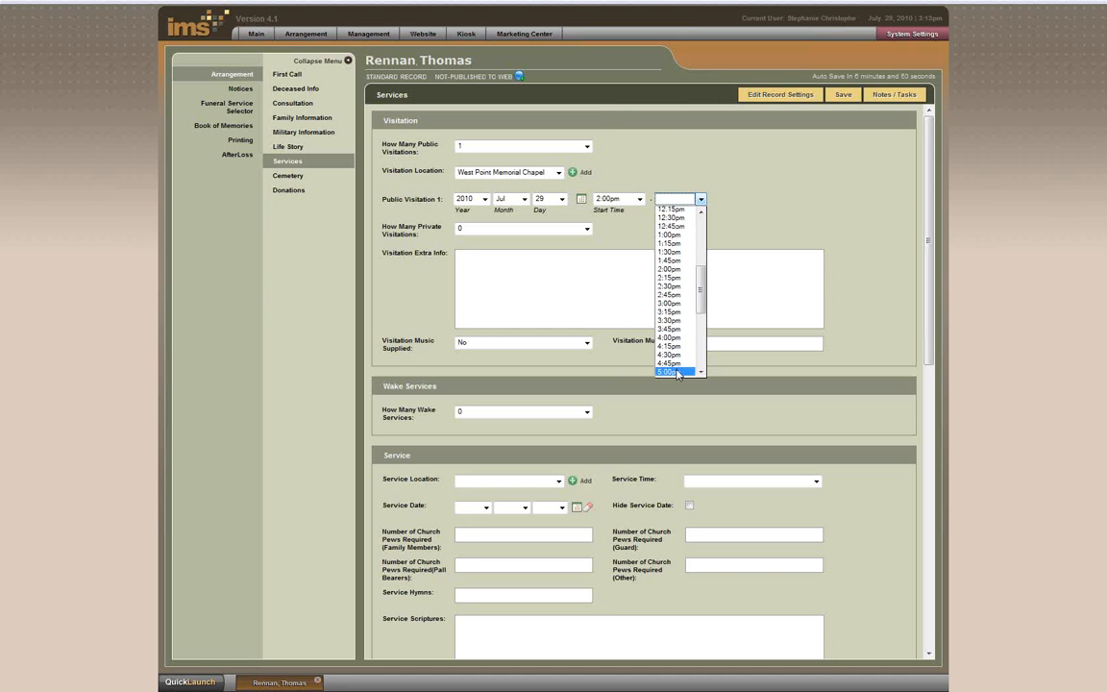
click(670, 371)
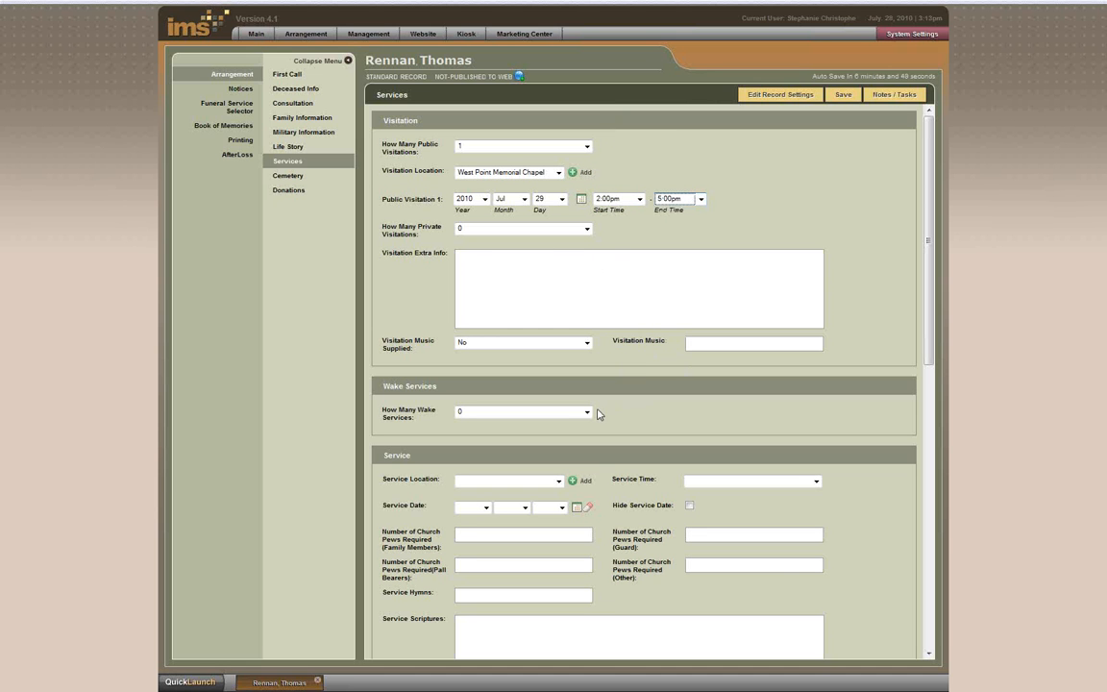
Step: Set the service location to West Point Memorial Chapel and schedule it for July 31, 2010 at 11:00am
scroll(604, 414, down, 2)
click(534, 404)
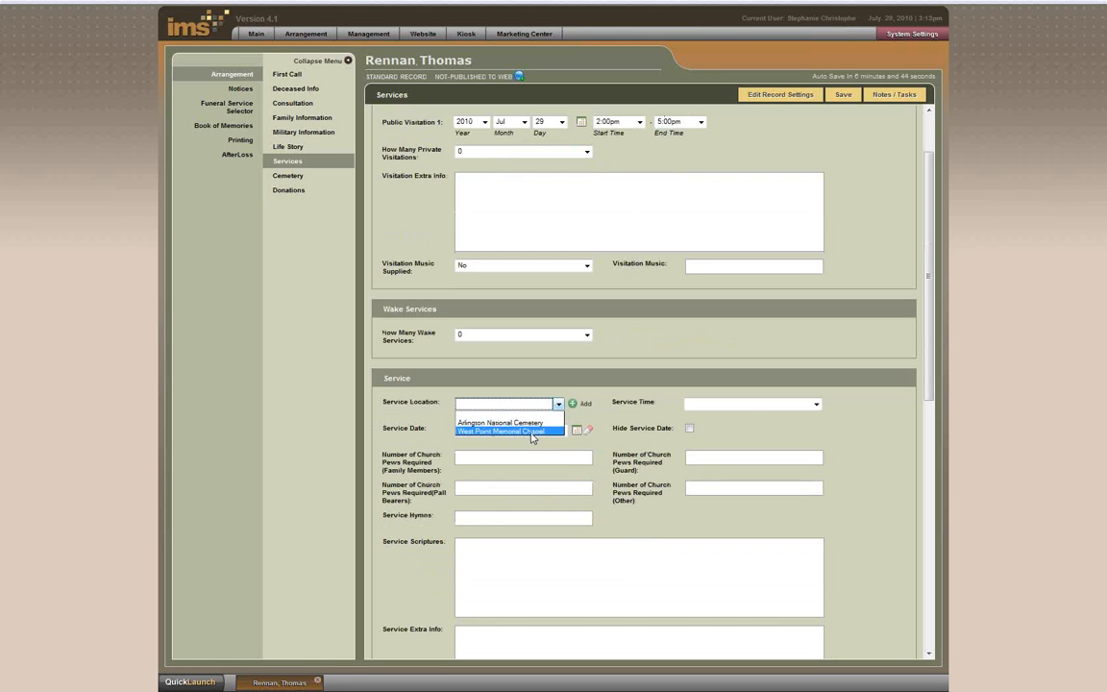
click(536, 430)
click(769, 404)
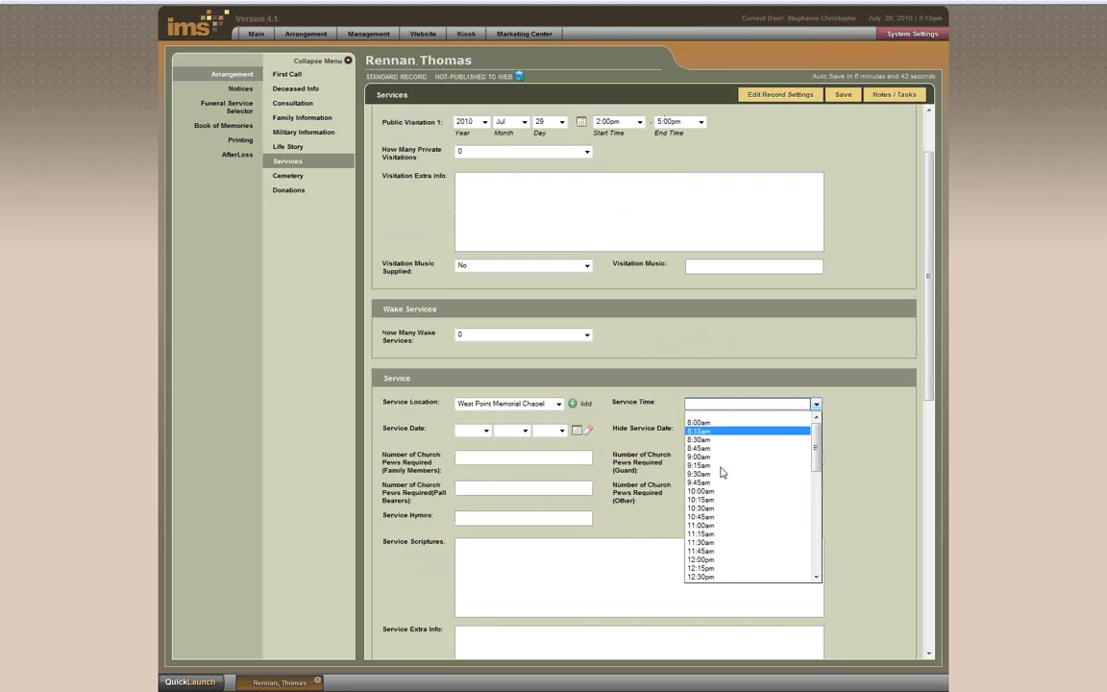
scroll(727, 481, down, 3)
click(721, 447)
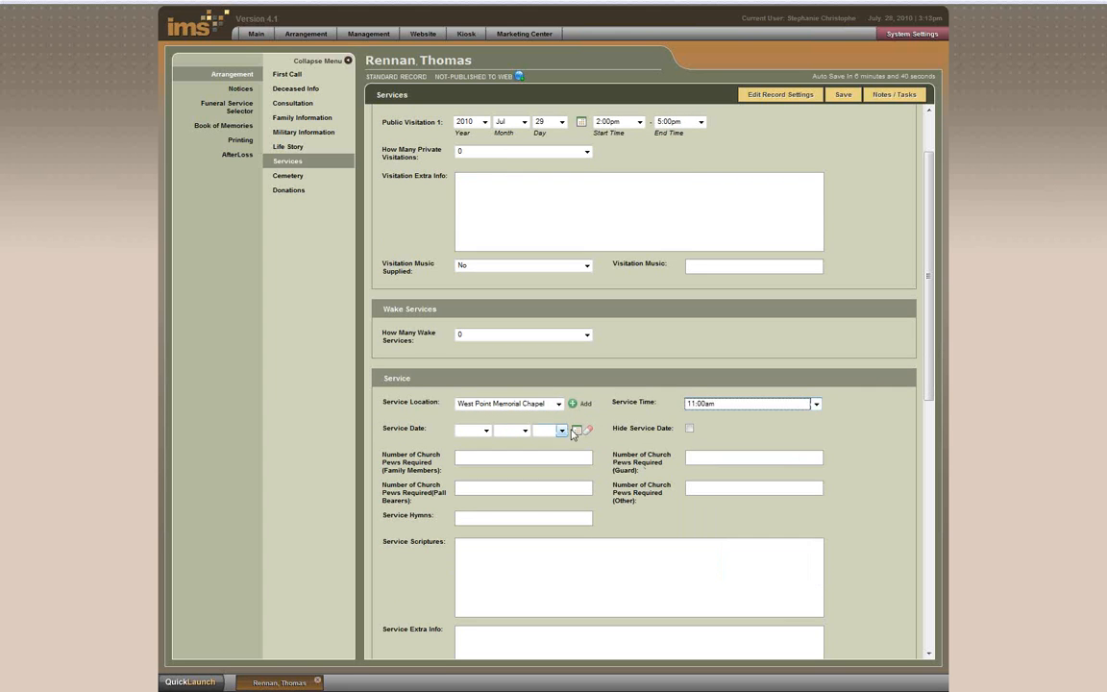
click(578, 435)
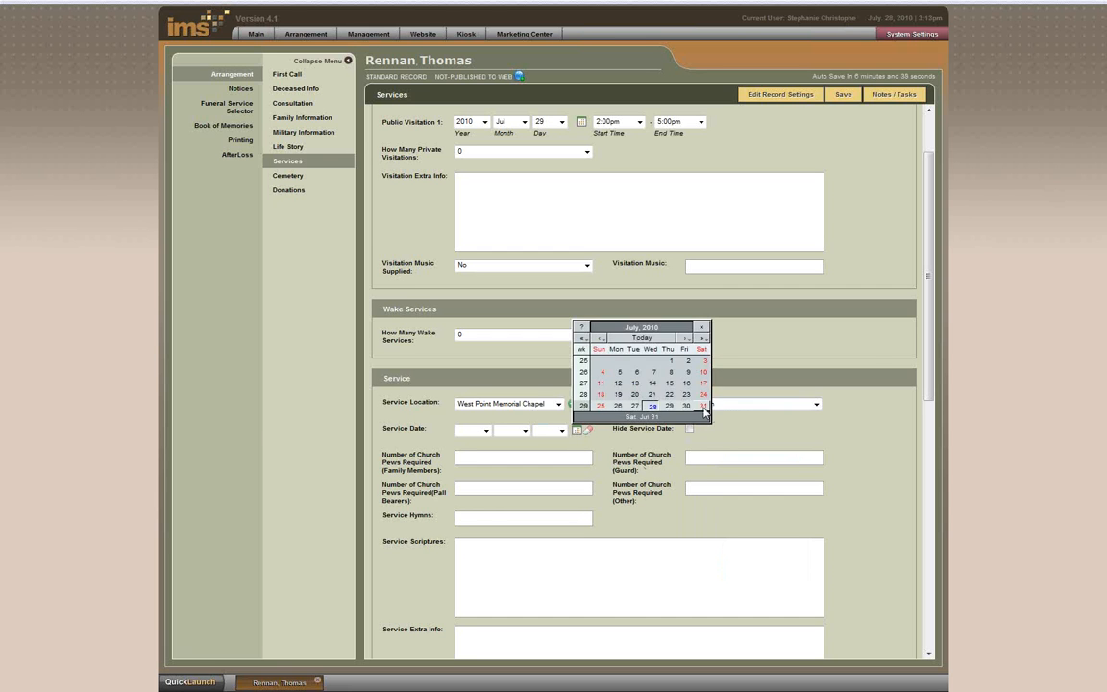
click(703, 409)
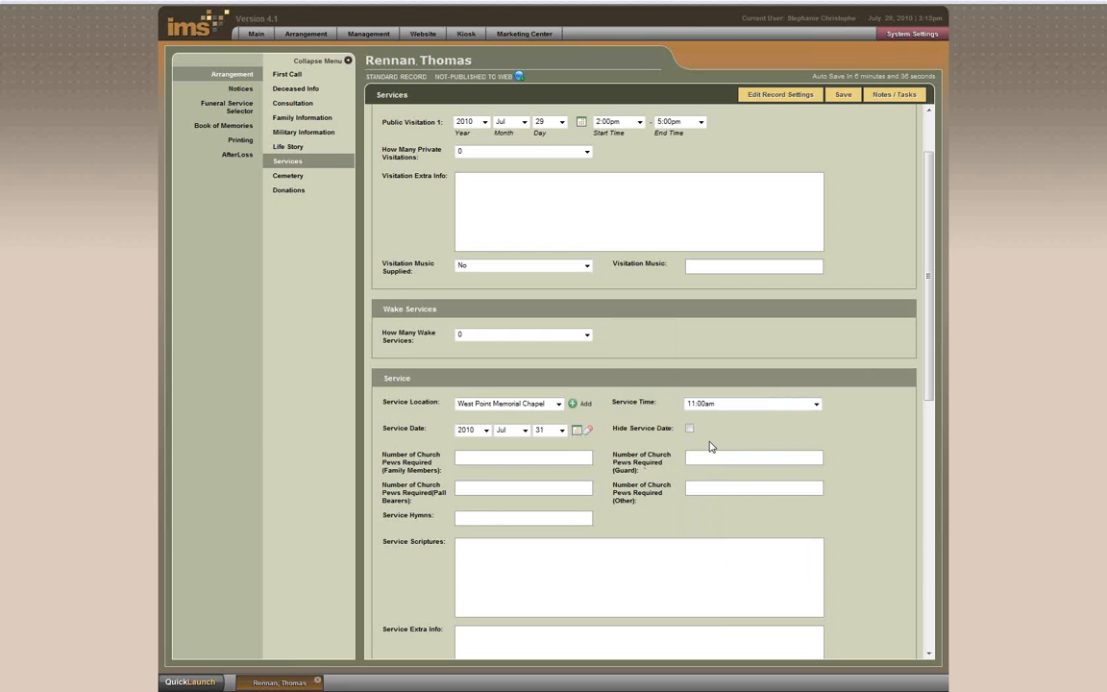
Step: Assign the listed reverend as the officiating clergy for the service
scroll(712, 446, down, 4)
click(559, 352)
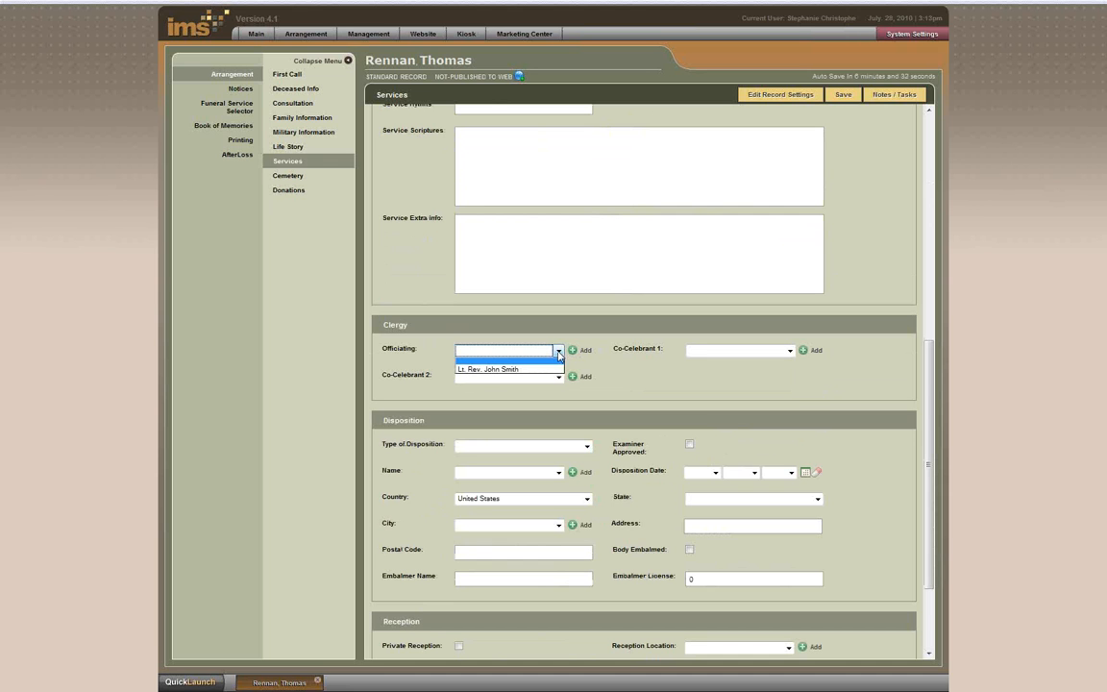
click(495, 369)
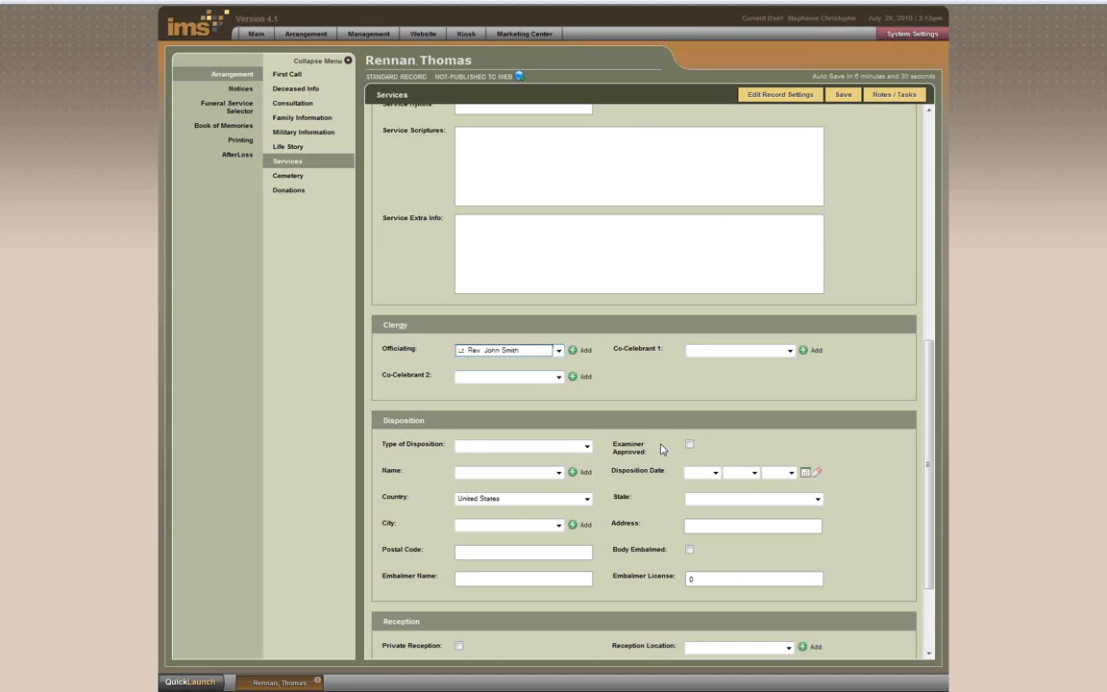
Step: Set the disposition to Burial at Arlington National Cemetery, dated August 1, 2010
scroll(661, 449, down, 1)
click(583, 344)
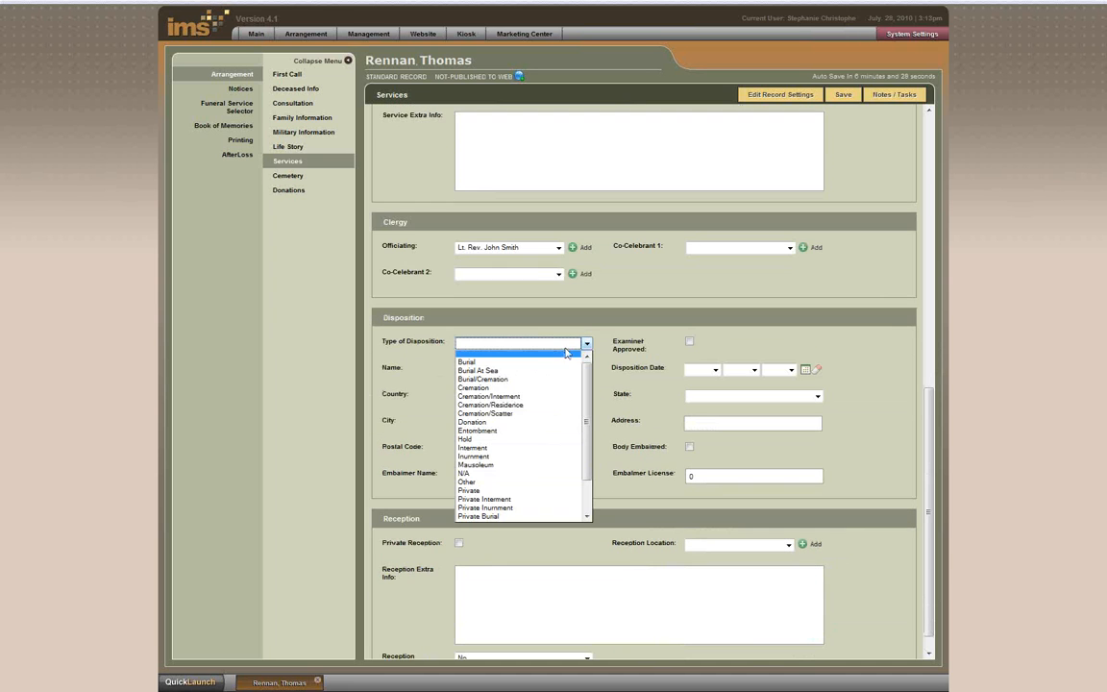
click(544, 363)
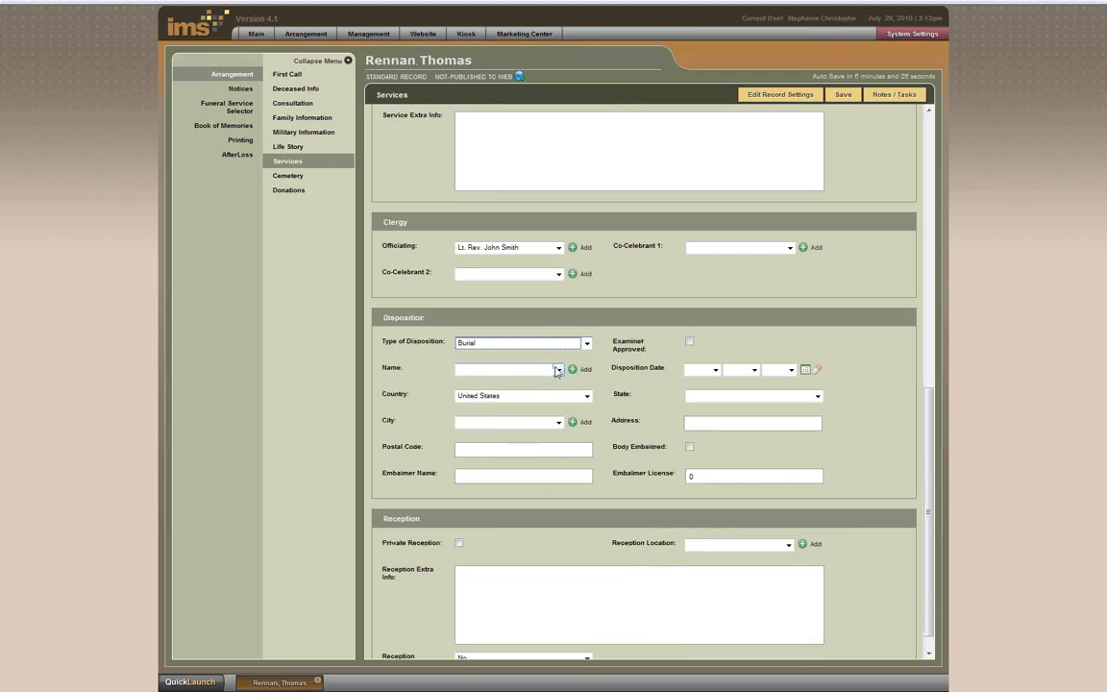
click(558, 369)
click(536, 389)
click(805, 369)
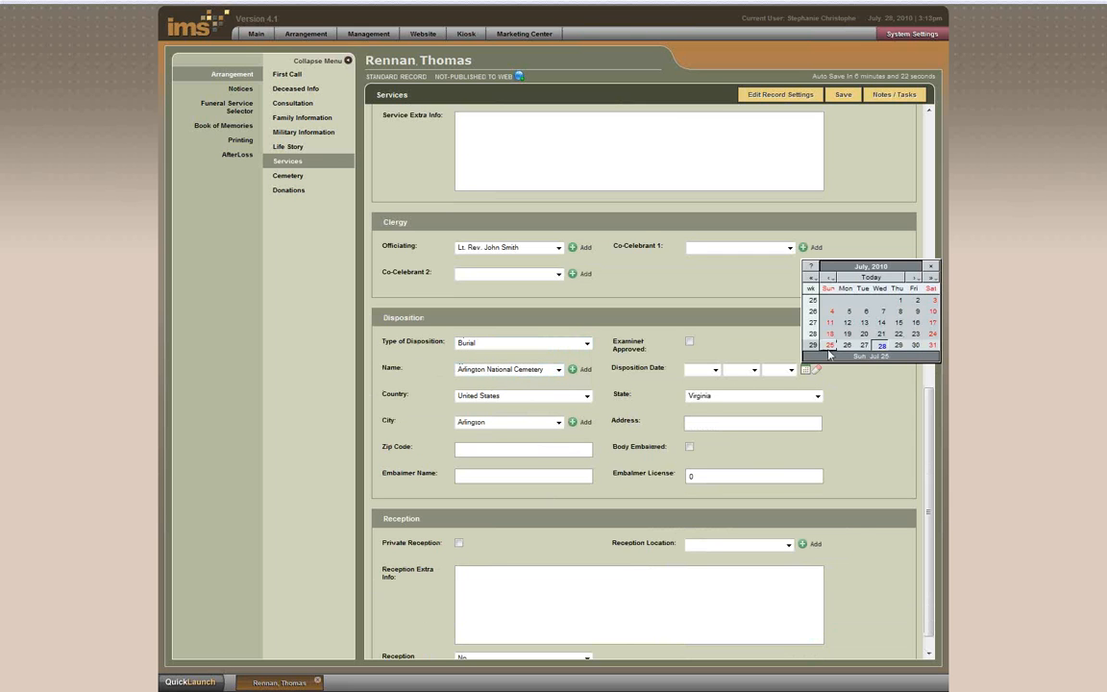
click(914, 279)
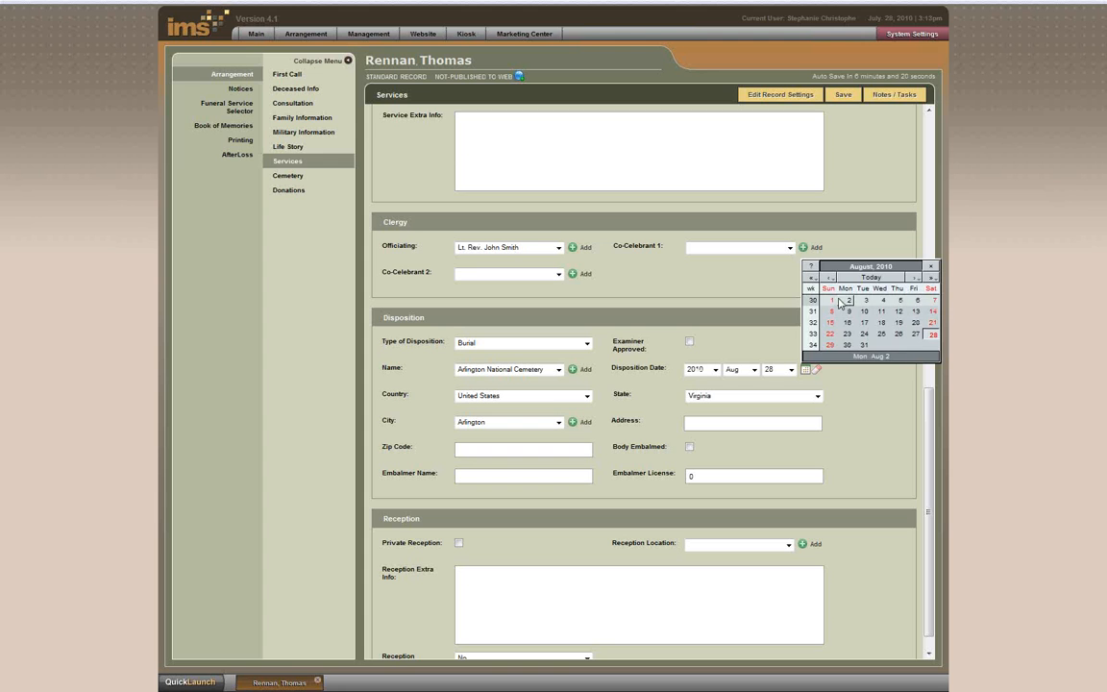
click(833, 302)
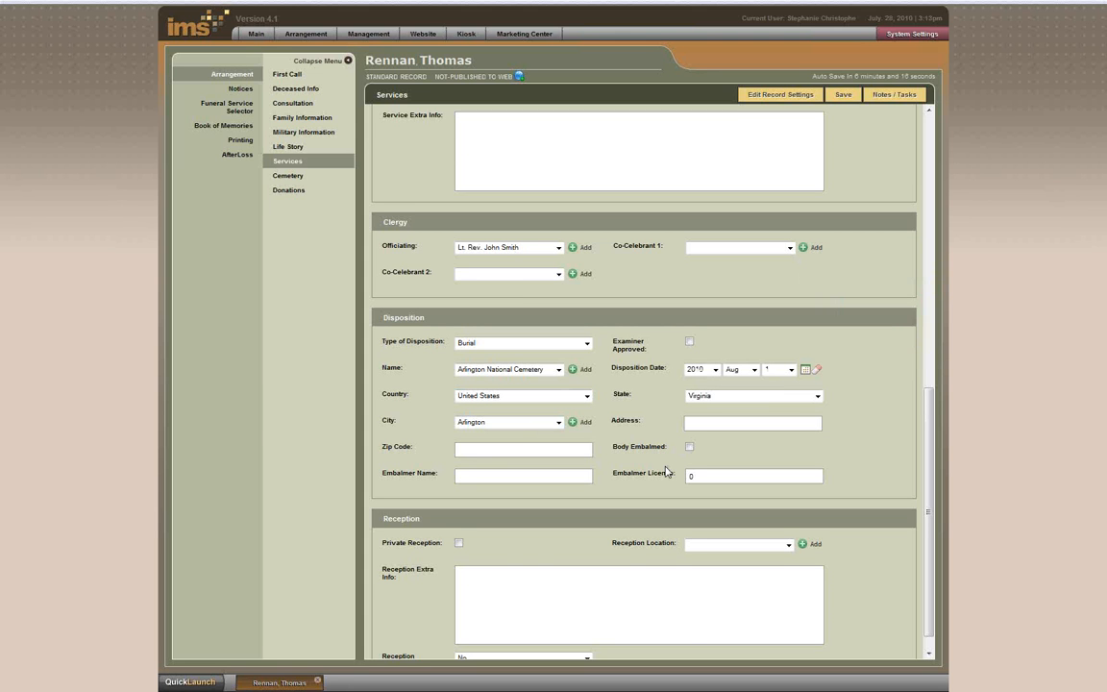
Step: Mark the reception as private and set its location to West Point Memorial Chapel
scroll(666, 470, down, 1)
click(459, 519)
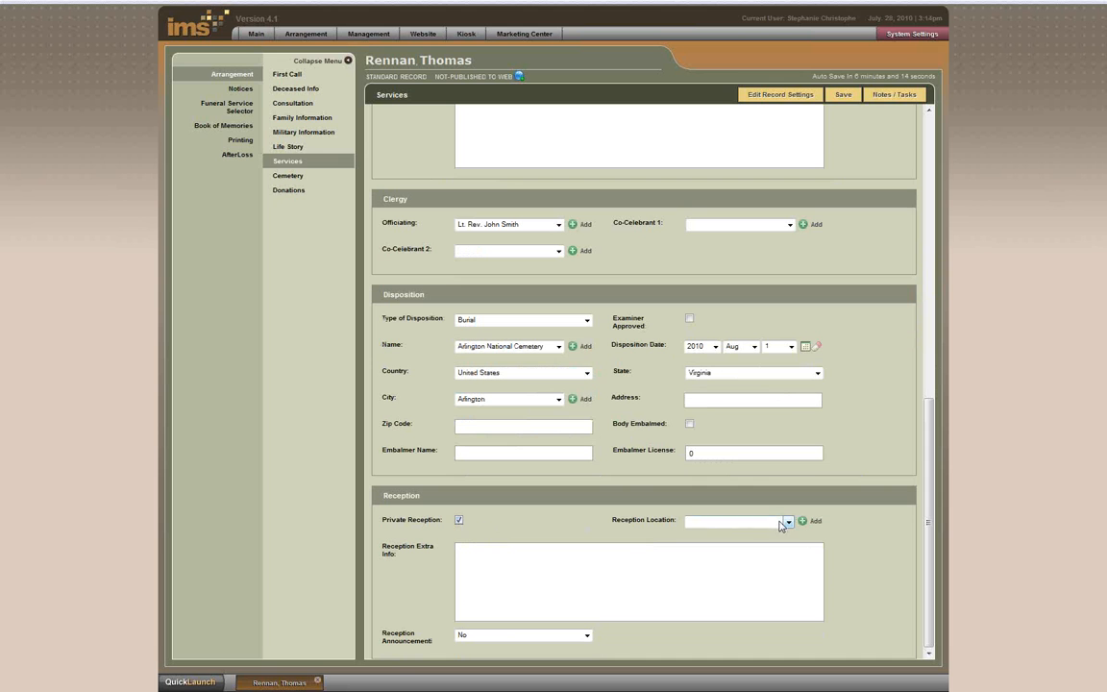
click(781, 525)
click(736, 538)
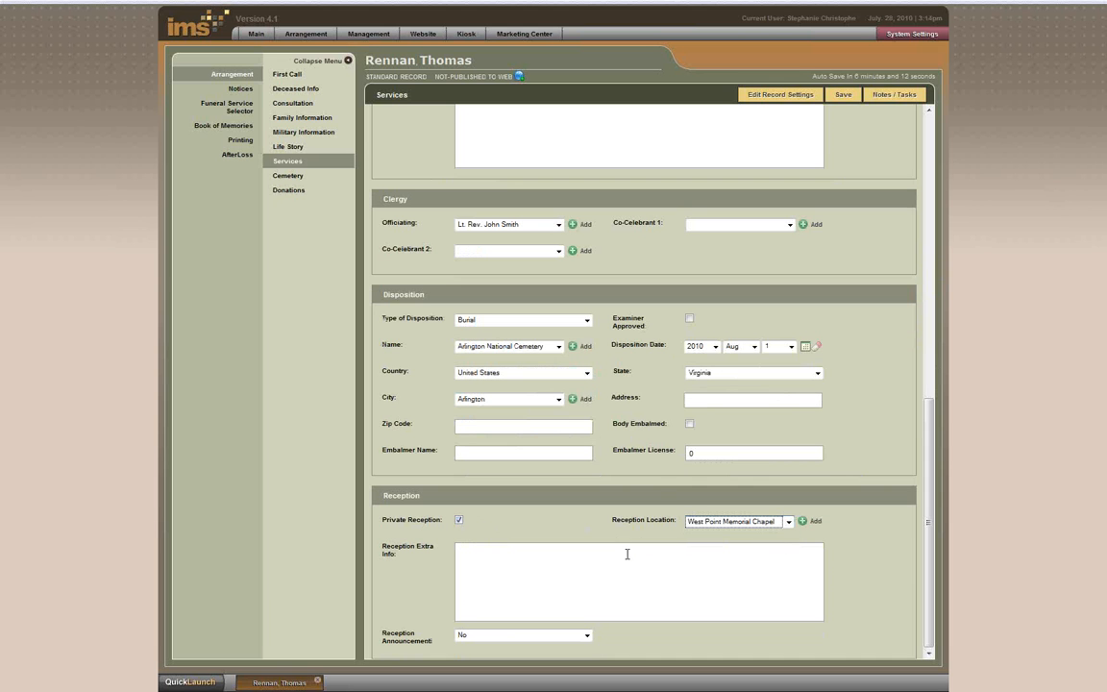
click(627, 554)
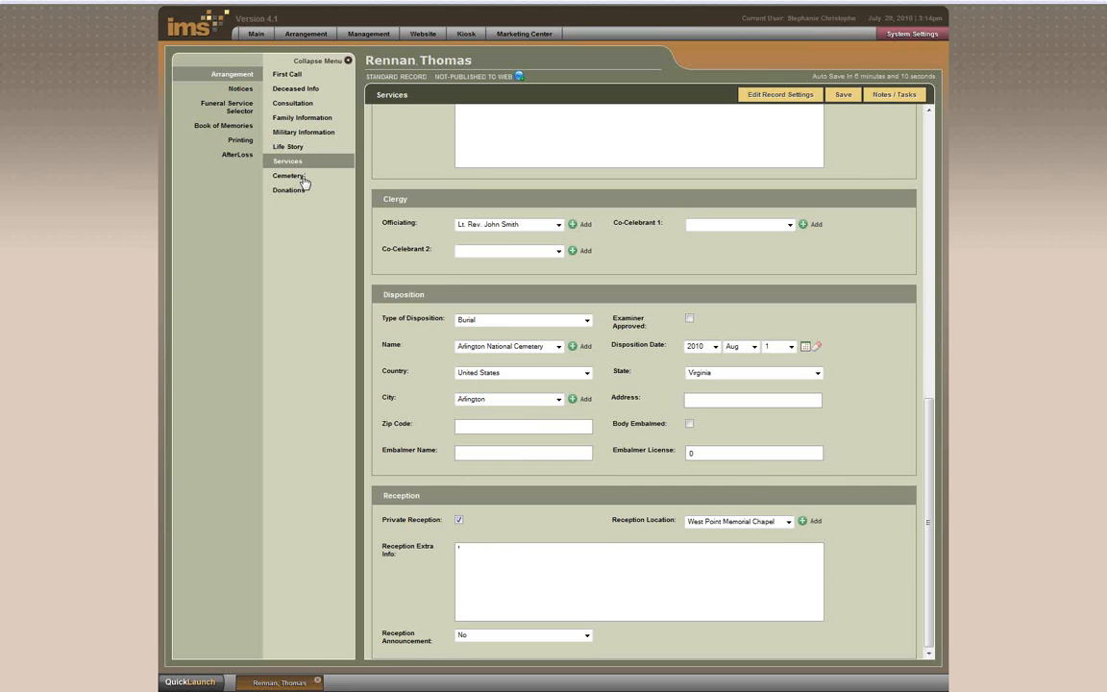
Step: Set the interment location to Arlington National Cemetery and enter 23 as the cemetery gate
click(301, 181)
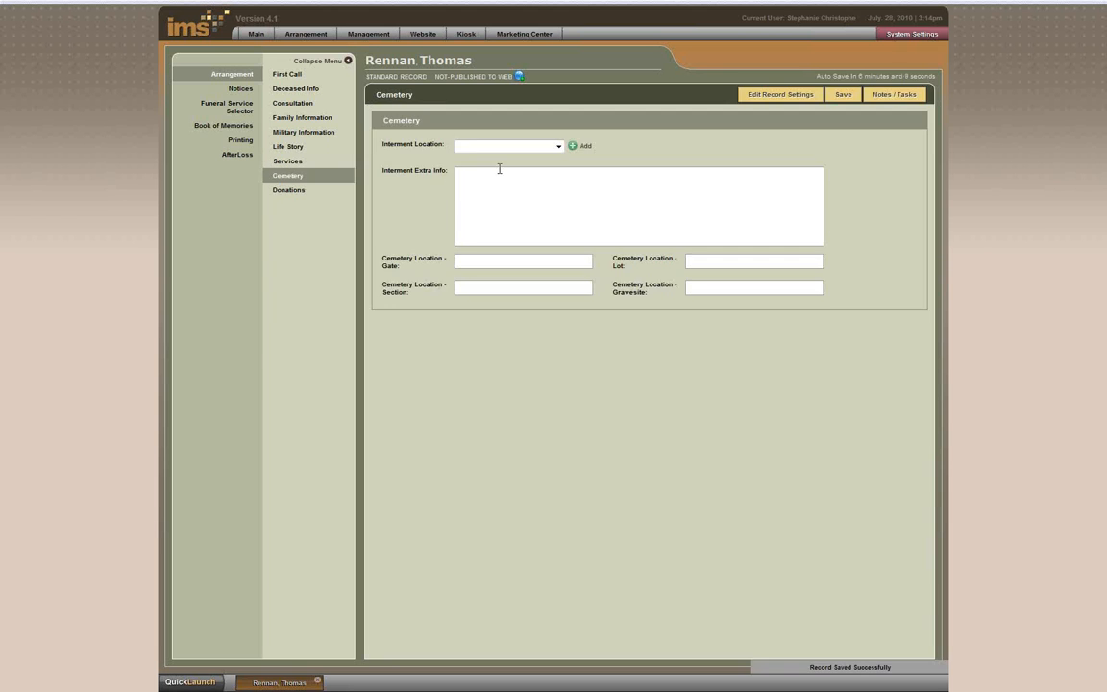
click(509, 147)
click(505, 164)
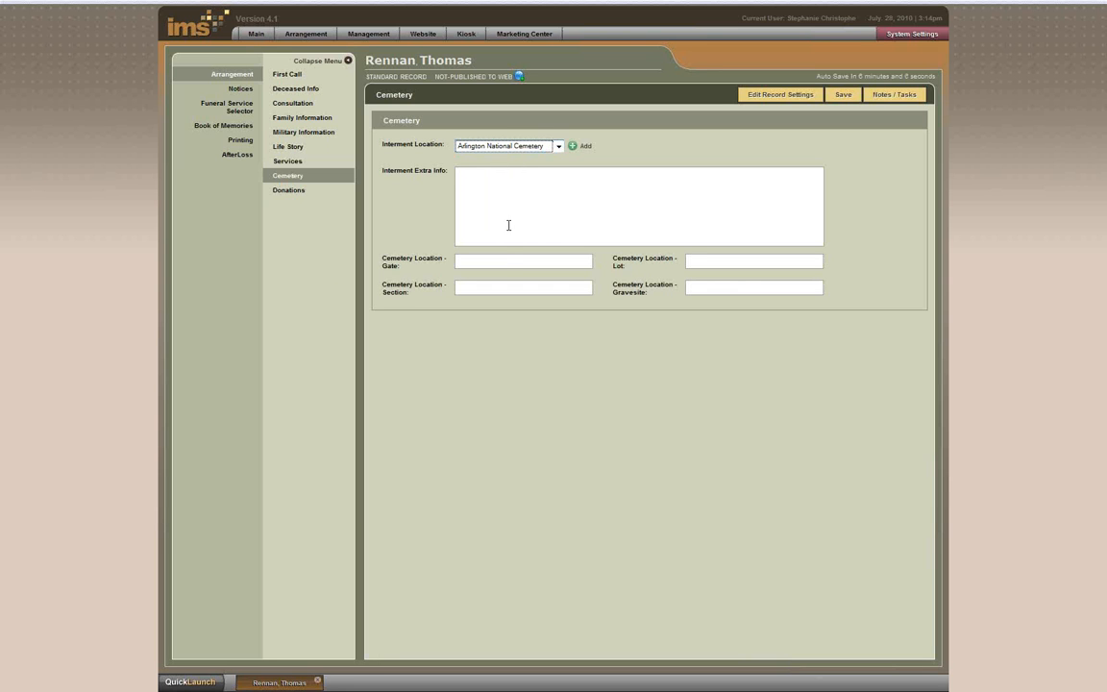
click(503, 260)
text(23)
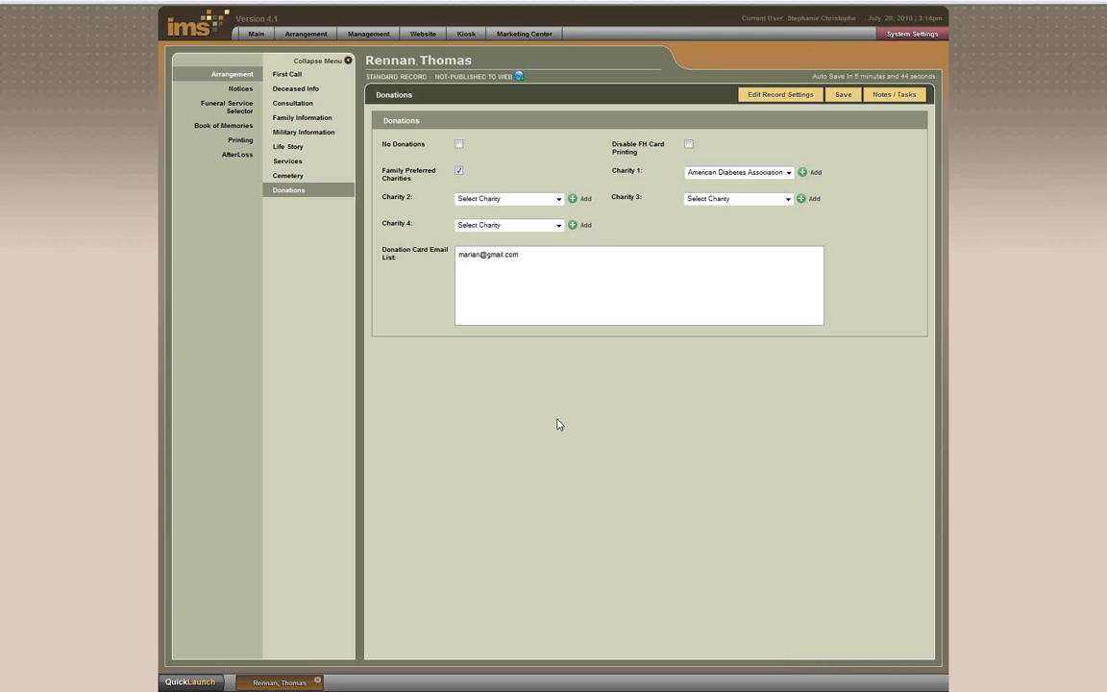
Step: Apply the Male Standard template to Notice 1 in the record's notices
click(246, 92)
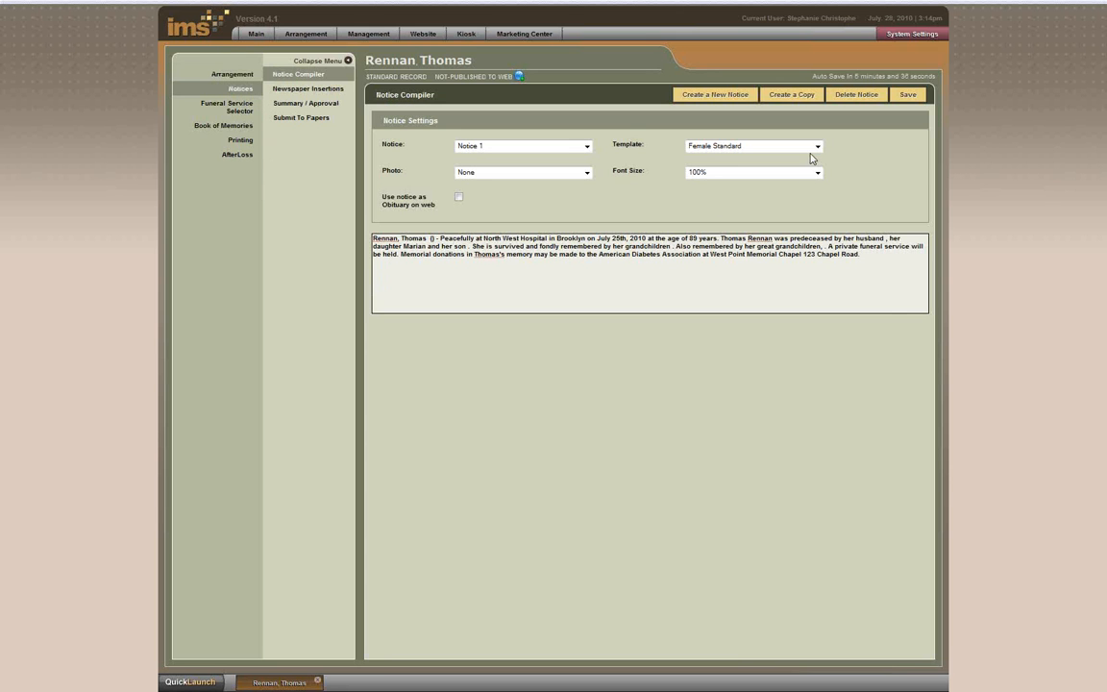
click(818, 146)
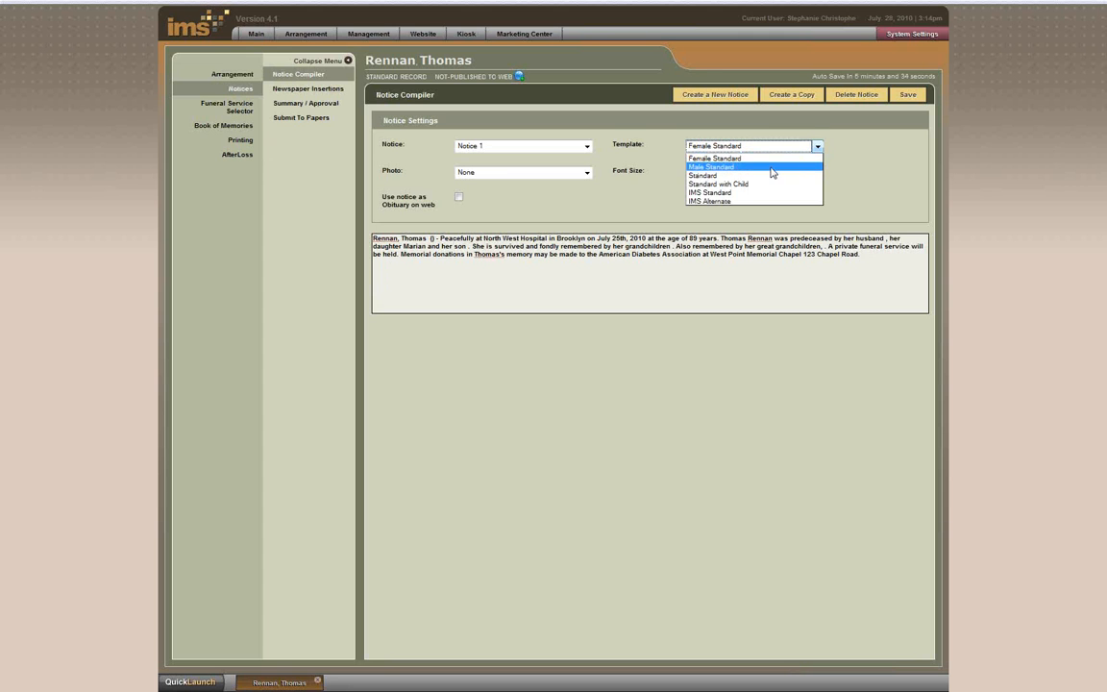
click(774, 167)
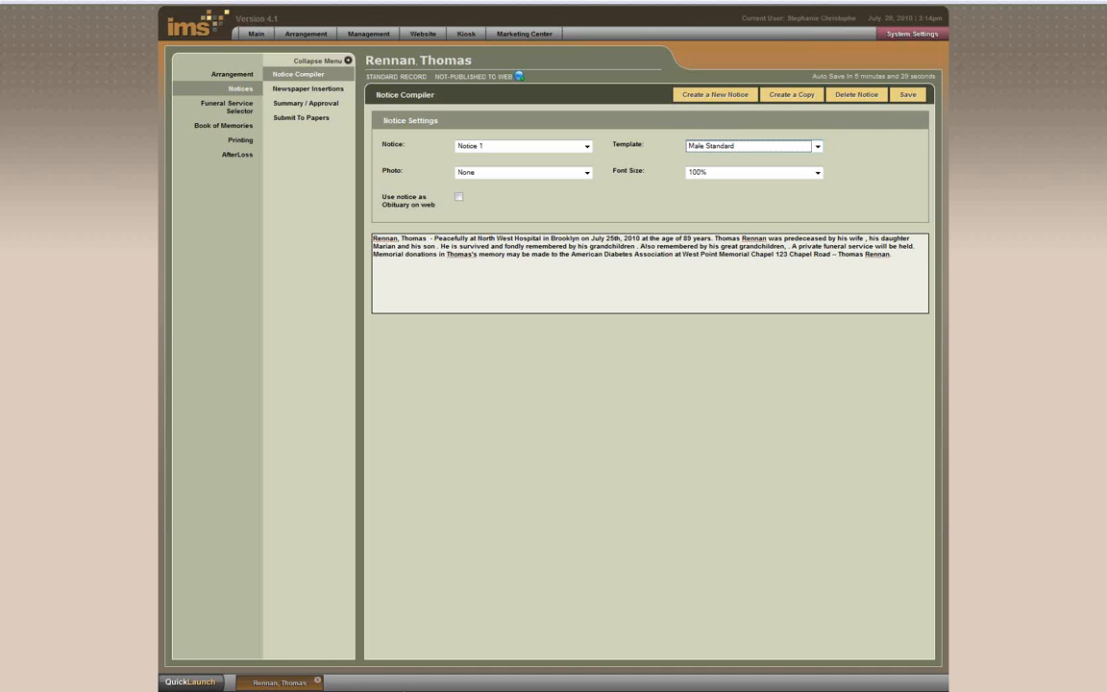
Step: Replace the generated notice text with the prepared obituary from Notepad, enable its use as the web obituary, and save the notice
key(F11)
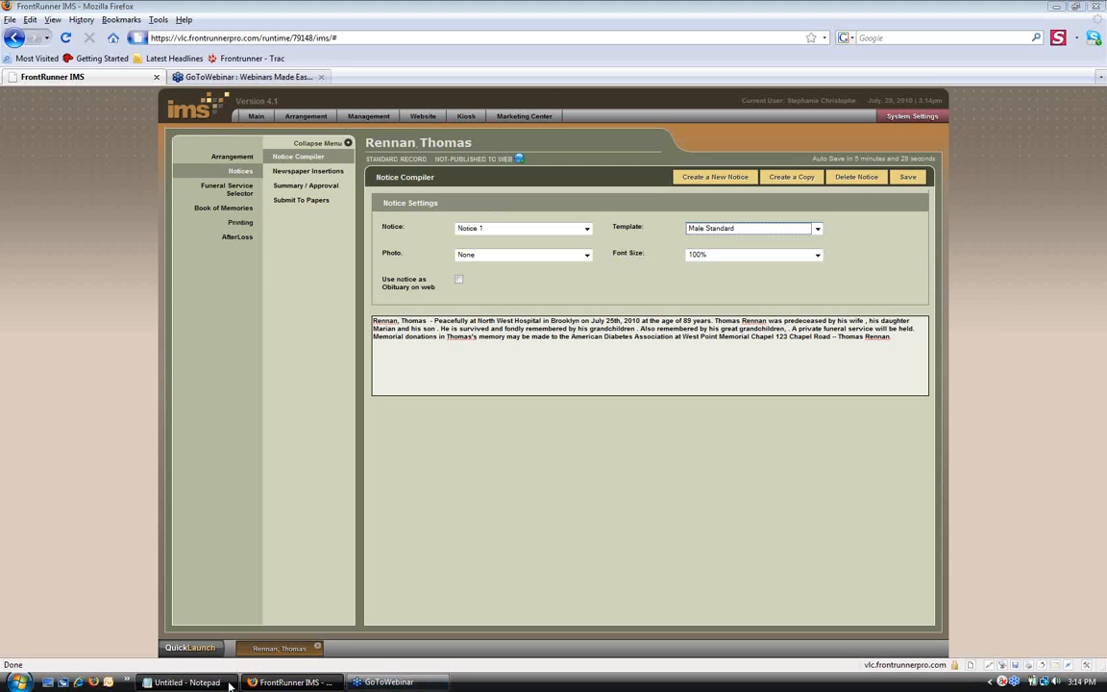
click(229, 685)
click(212, 445)
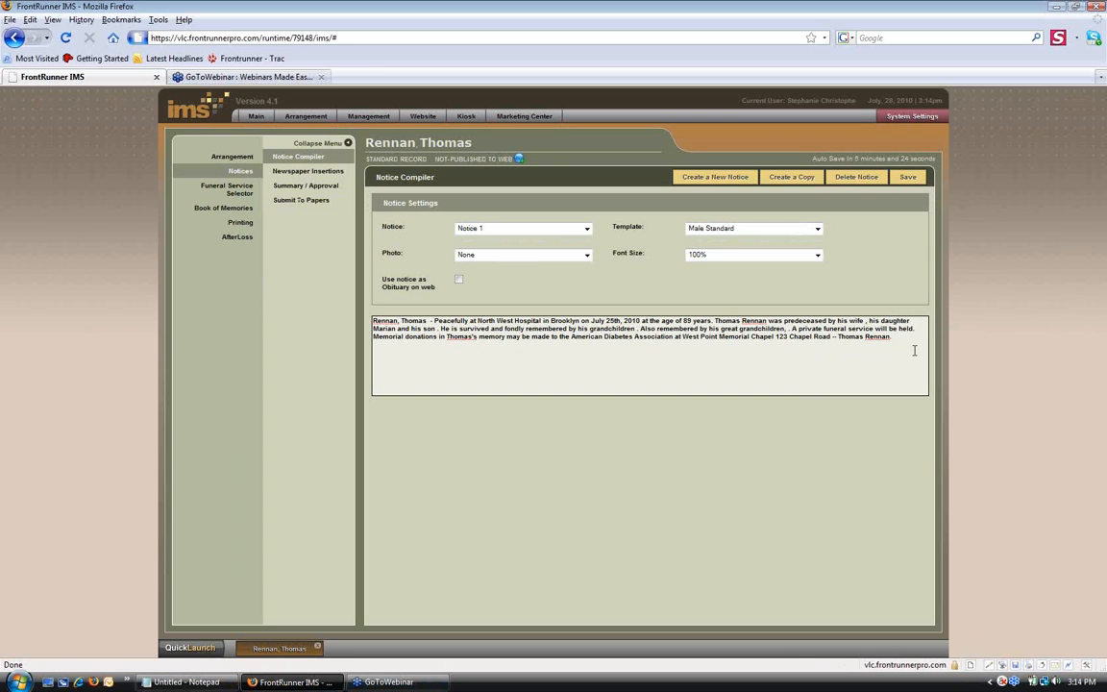
drag(914, 350, 371, 318)
right_click(431, 328)
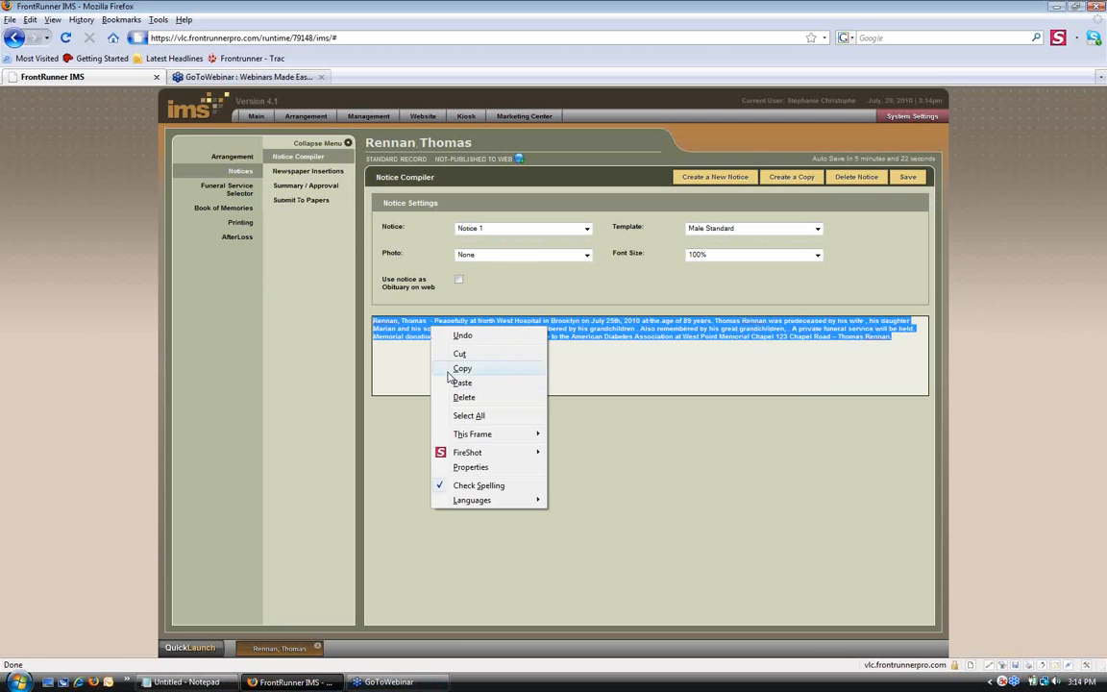
click(460, 383)
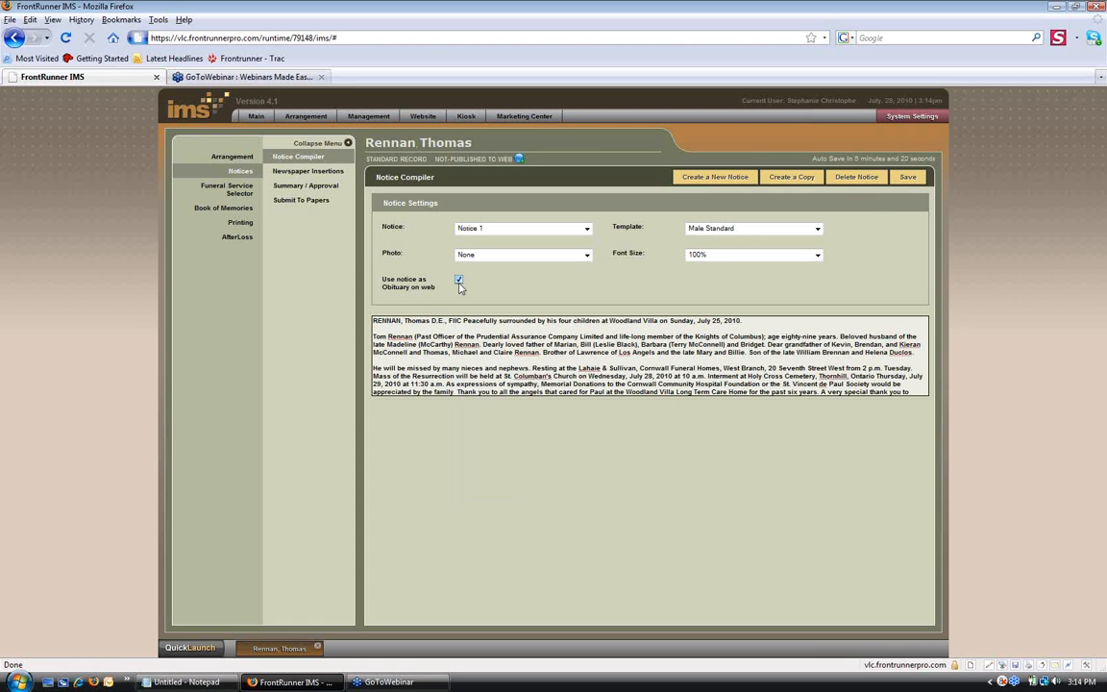
click(905, 177)
Step: Set the Book of Memories theme to Veteran (American) and save it
click(230, 212)
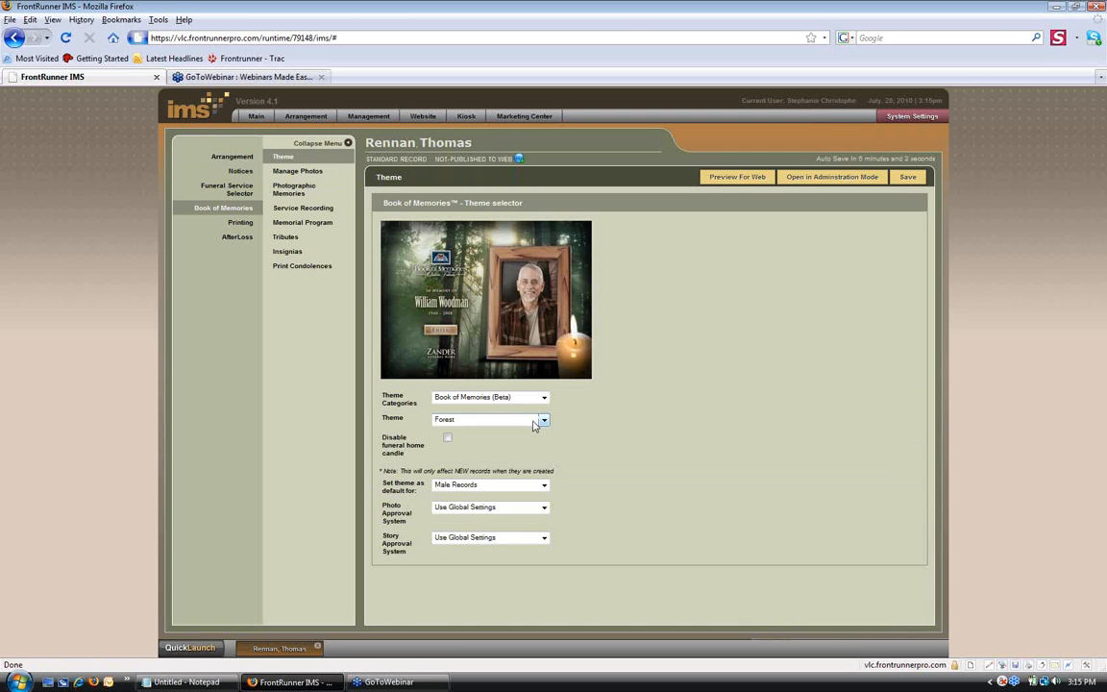
click(536, 426)
click(510, 488)
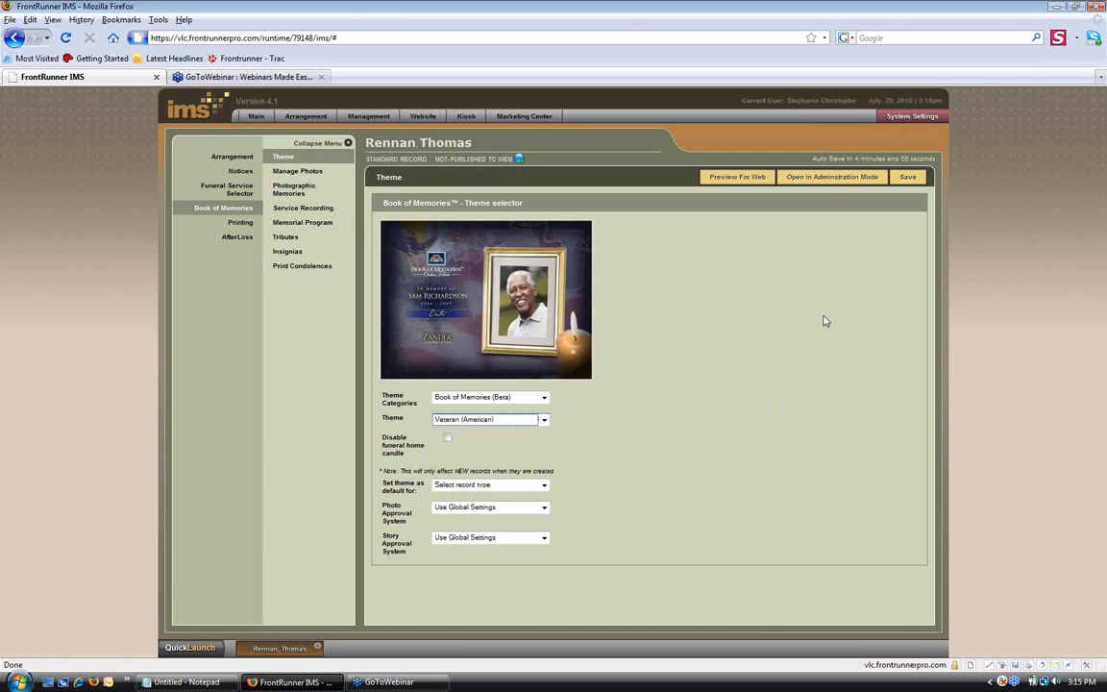
click(910, 179)
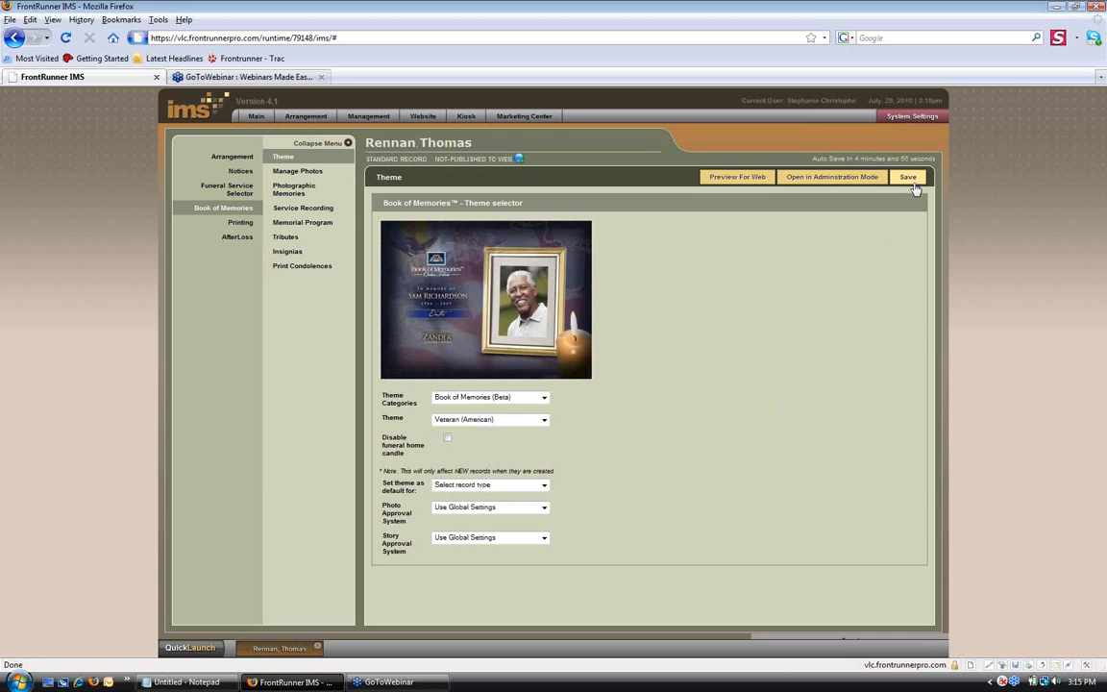
Step: Queue grandfather.jpg and grandfather_with_grandson.jpg for upload to the Book of Memories photos
click(318, 173)
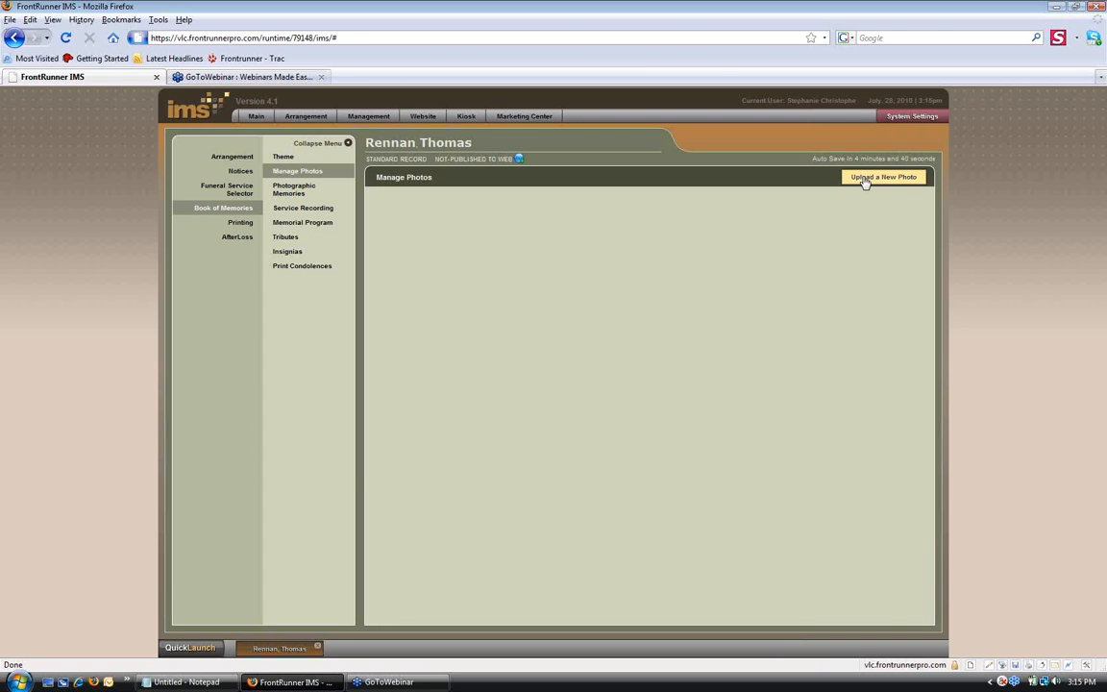
click(864, 178)
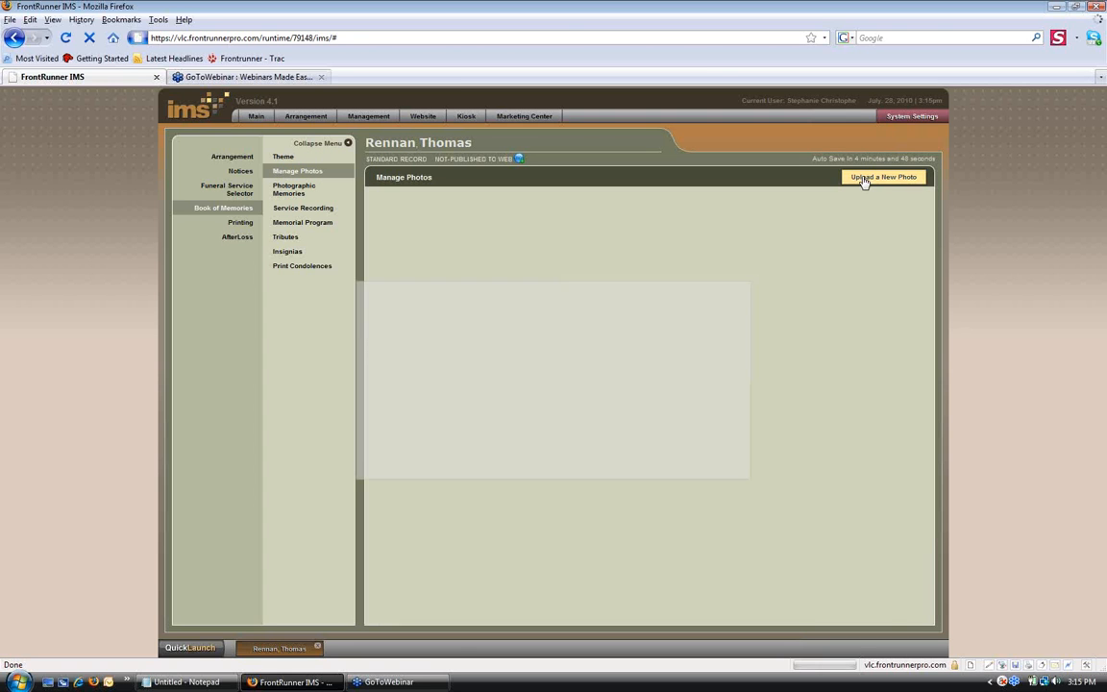
click(375, 468)
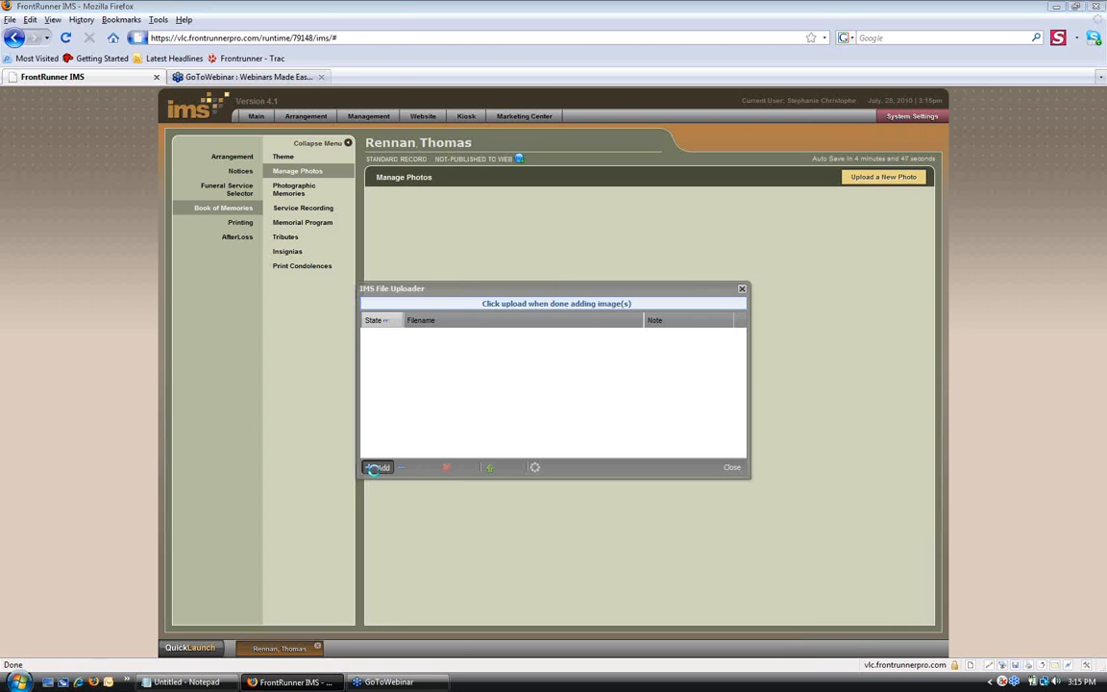
click(296, 310)
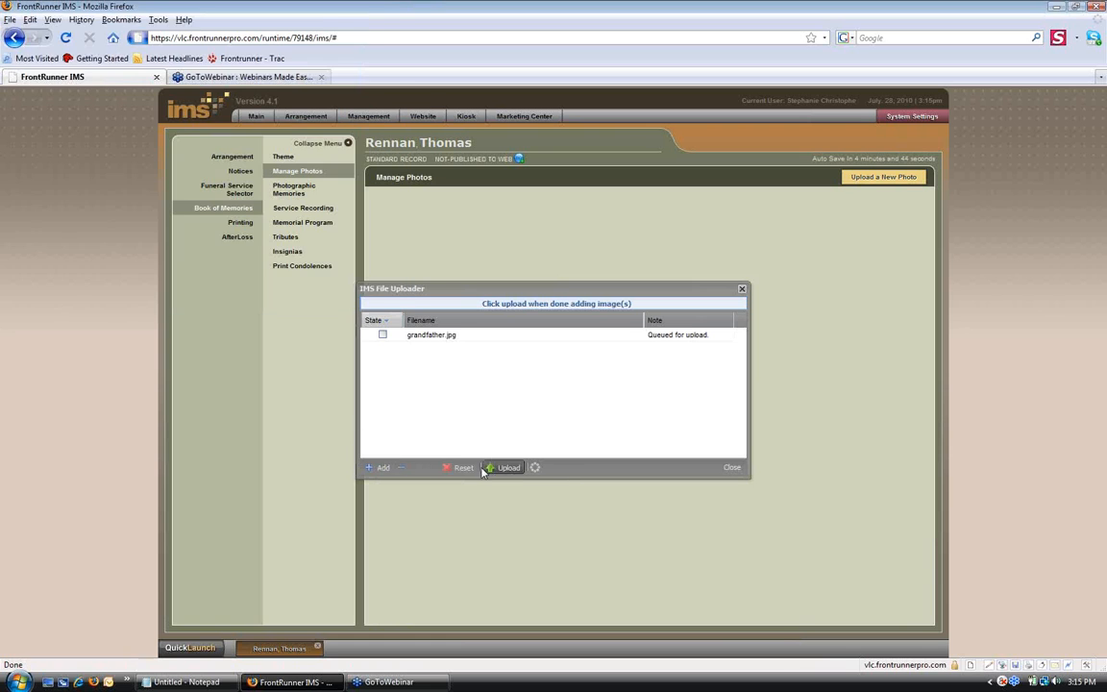
click(381, 468)
click(229, 116)
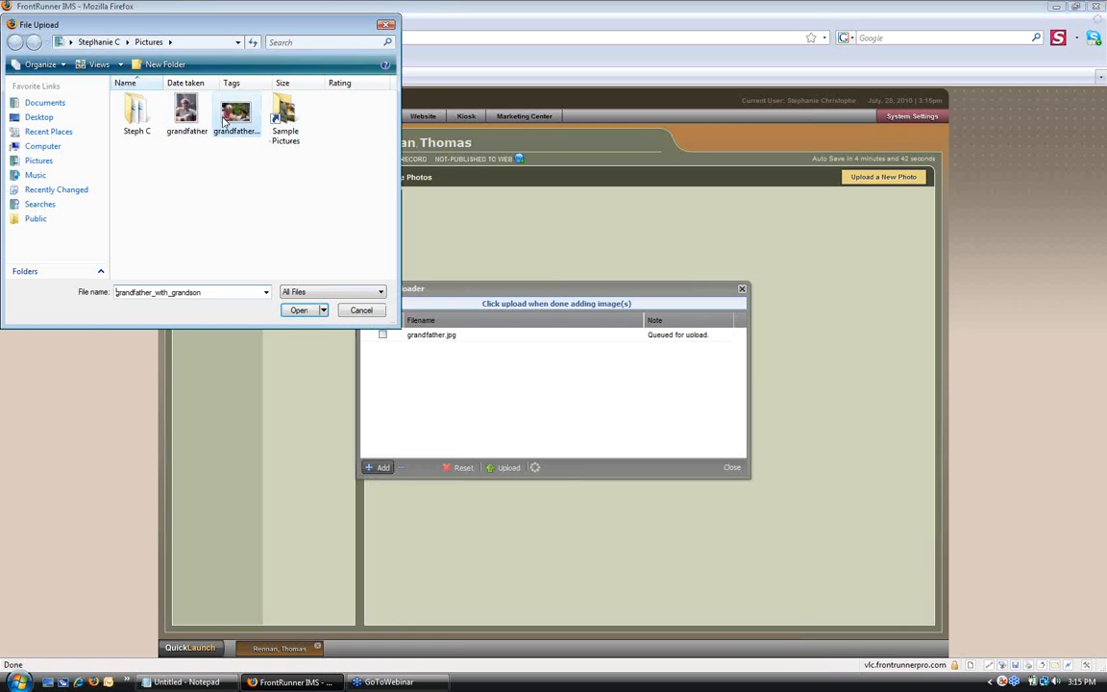
click(296, 311)
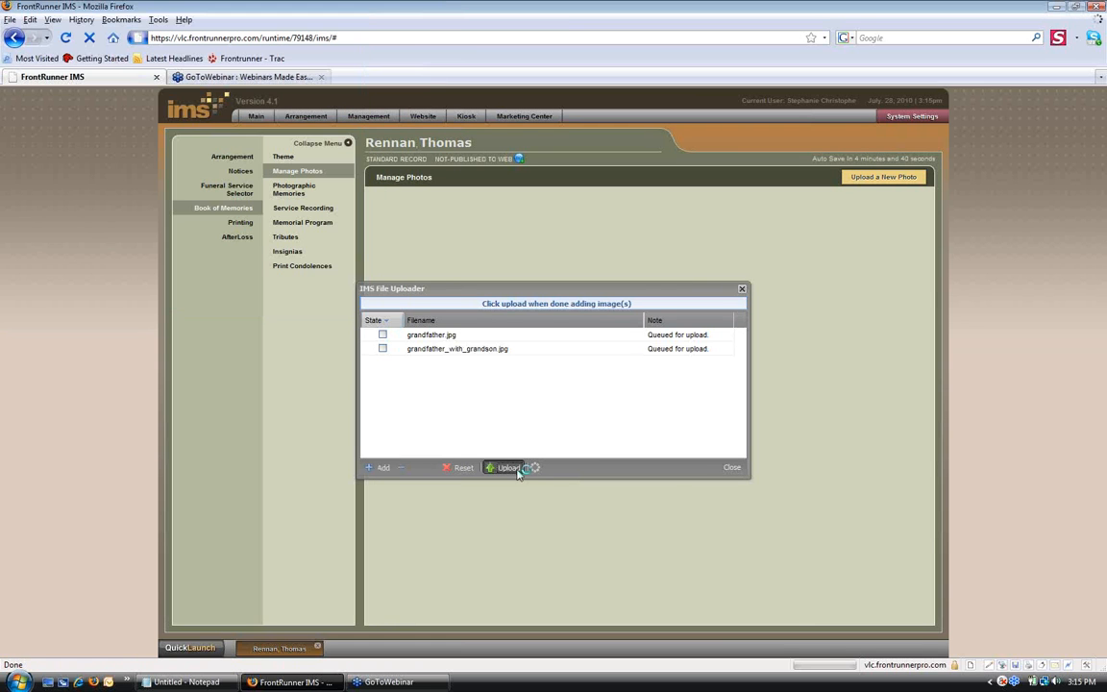
Step: Upload the queued photos and set grandfather.jpg as the primary photo
click(515, 470)
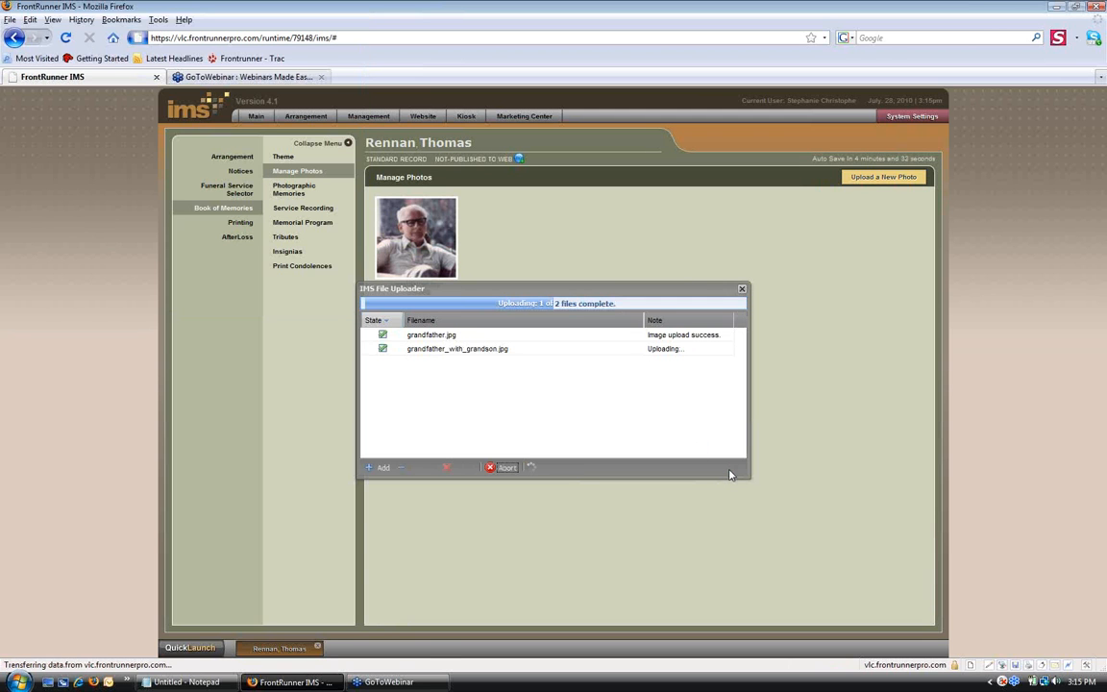
click(730, 469)
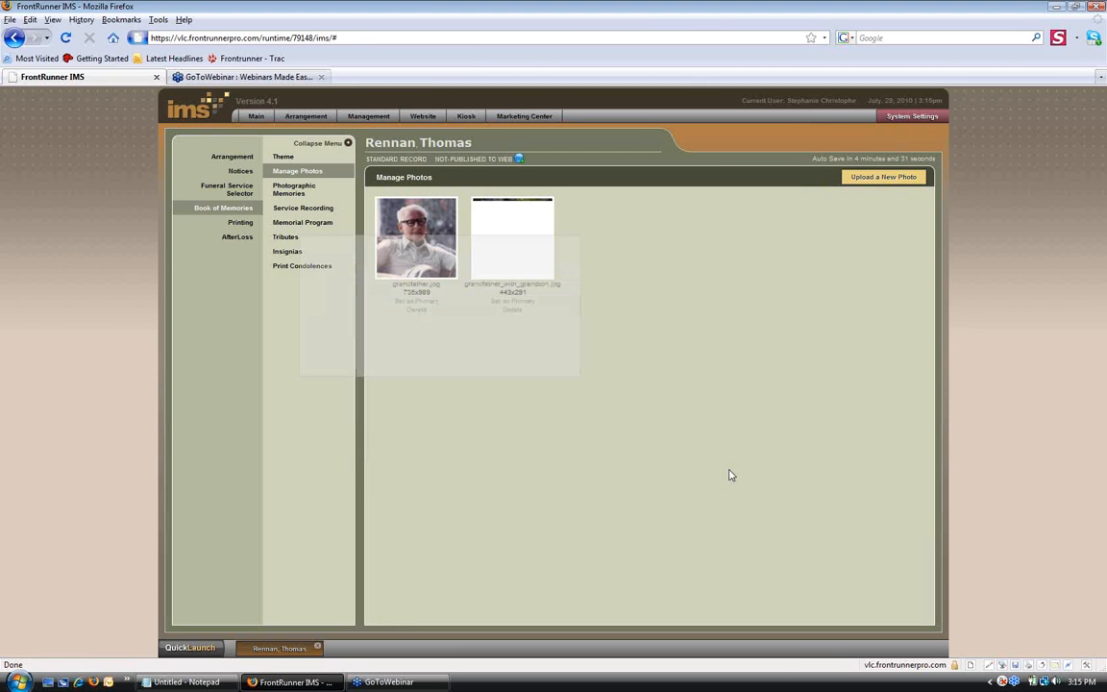
click(435, 304)
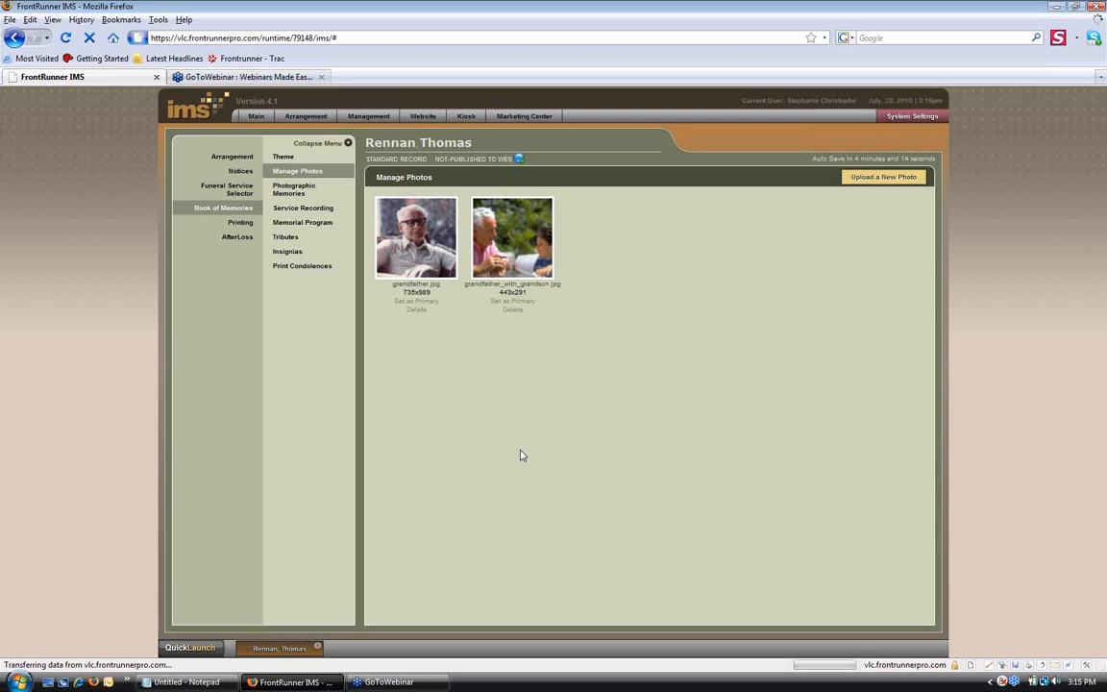
Step: Review the Tributes section of the Book of Memories
click(290, 243)
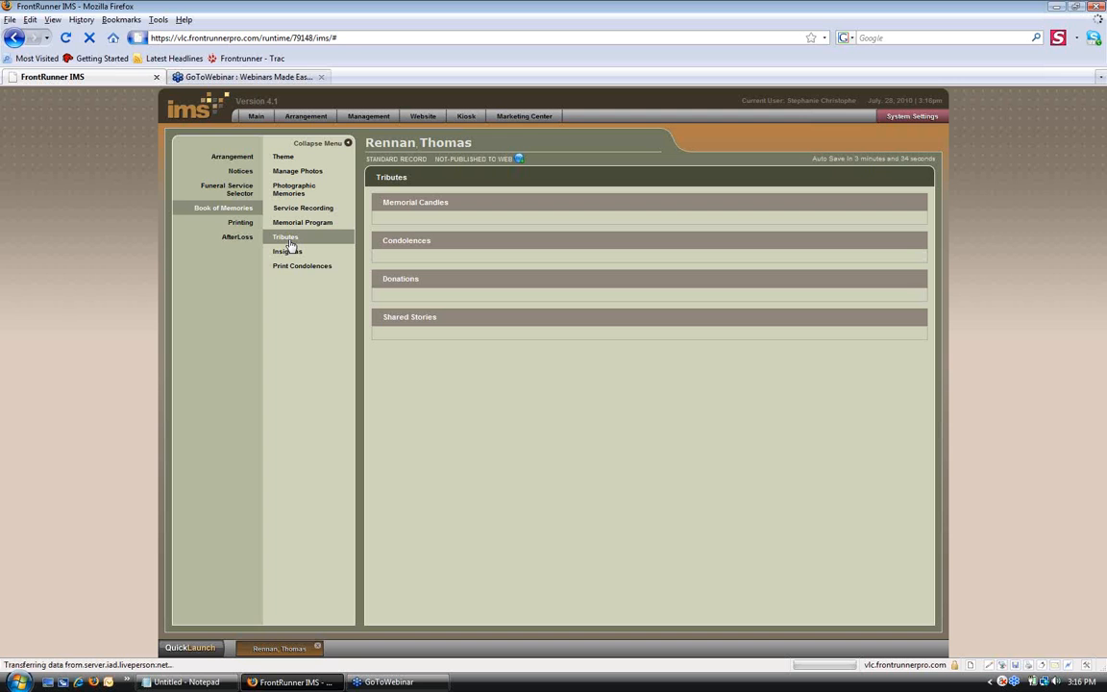
Step: In the arrangement's record settings, set Publish to web to Yes and replace the file number with a new one
click(228, 160)
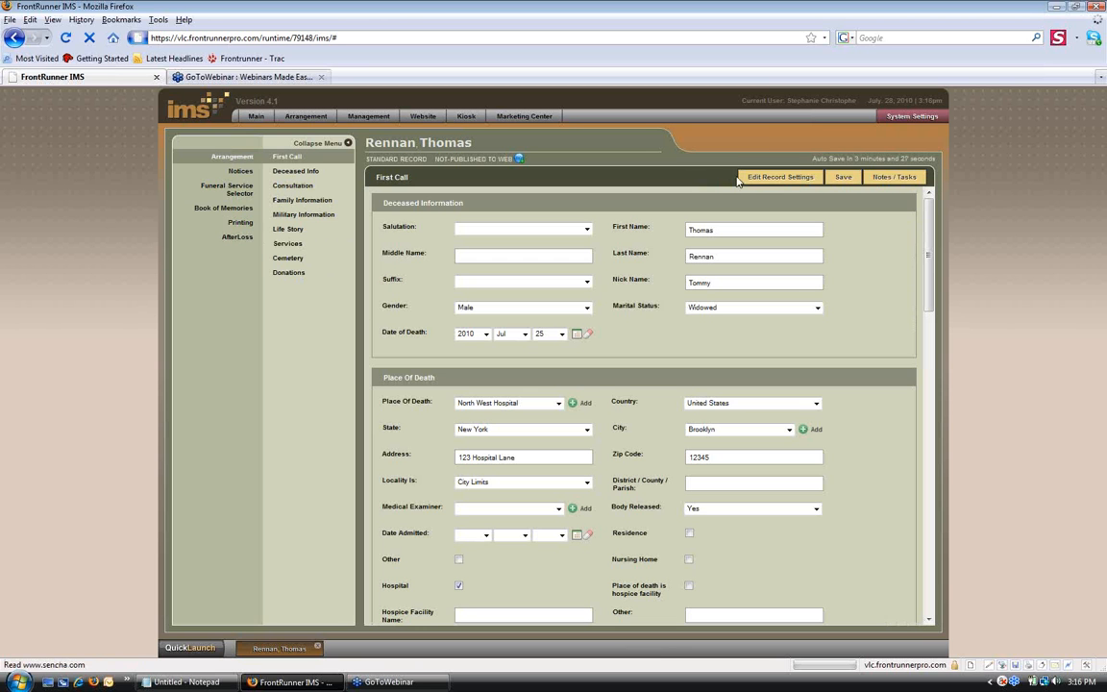
click(794, 180)
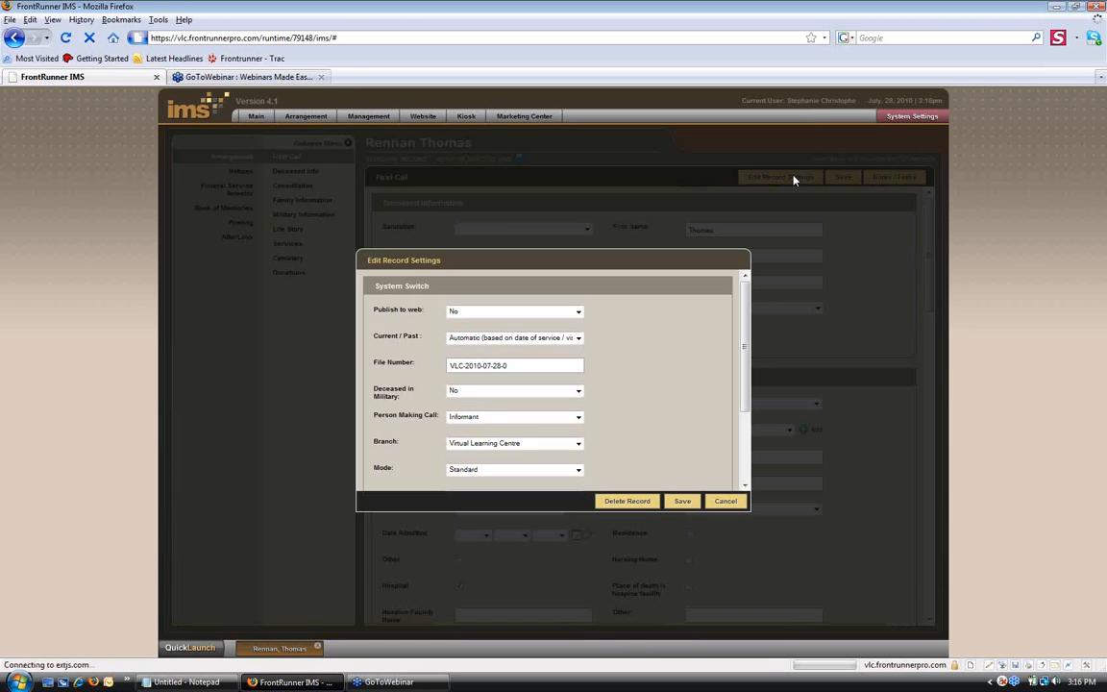
click(578, 312)
click(569, 330)
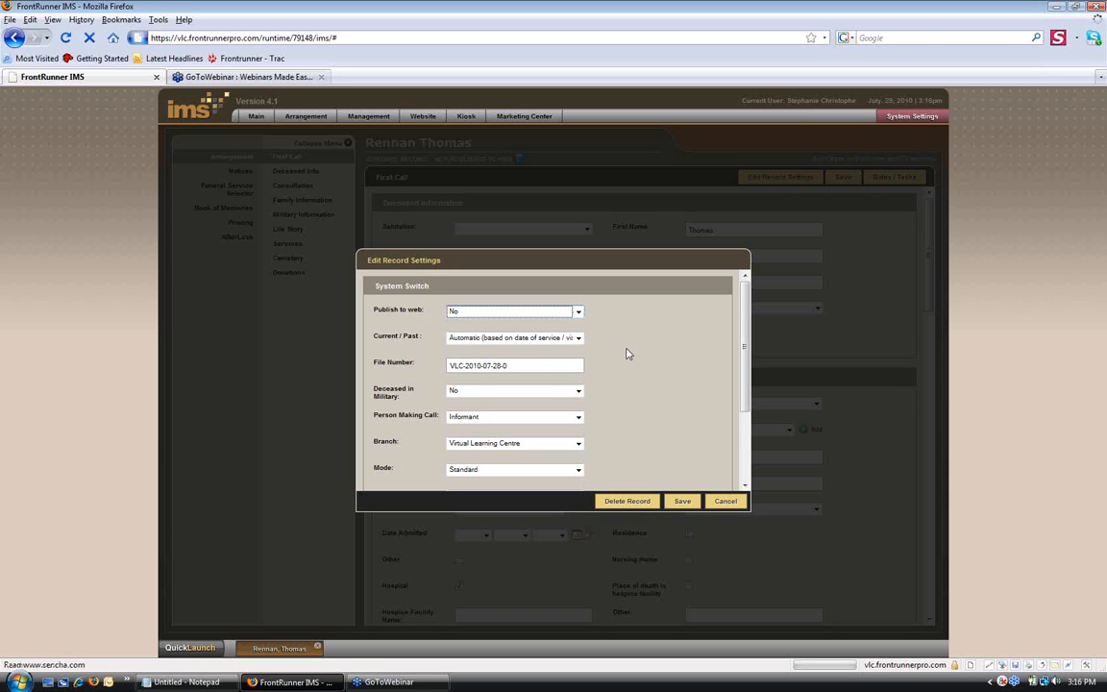
drag(533, 368, 383, 329)
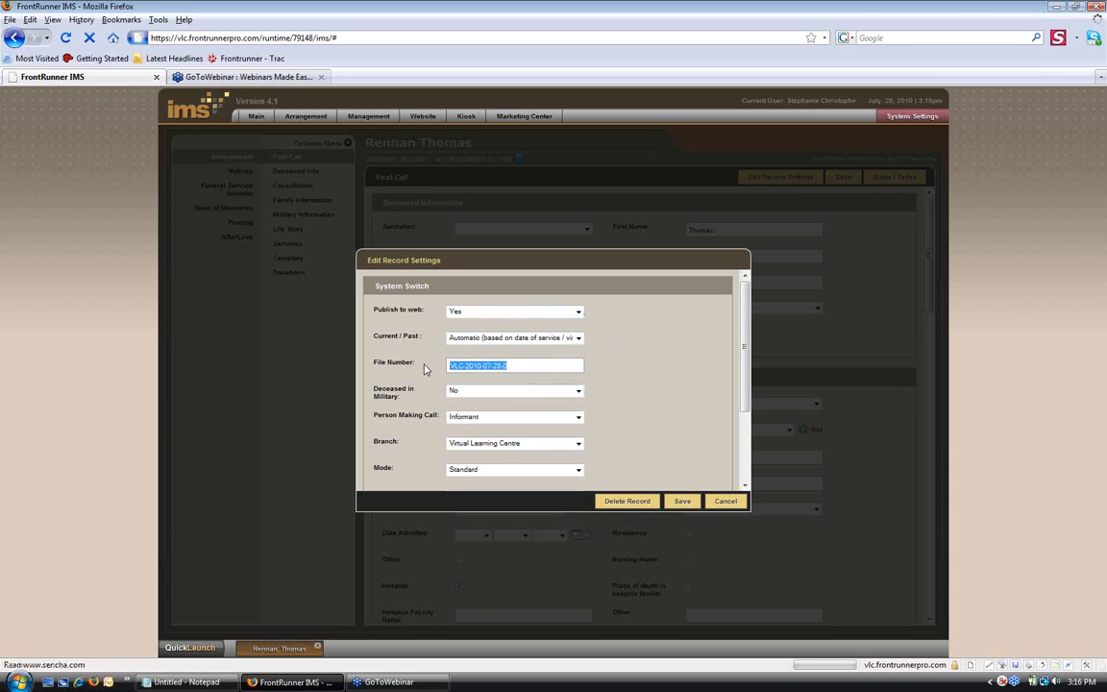
text(2010-09-02)
Step: Set Deceased in Military to Yes and the branch to VLC Chapel, and save the record settings
click(519, 392)
click(513, 406)
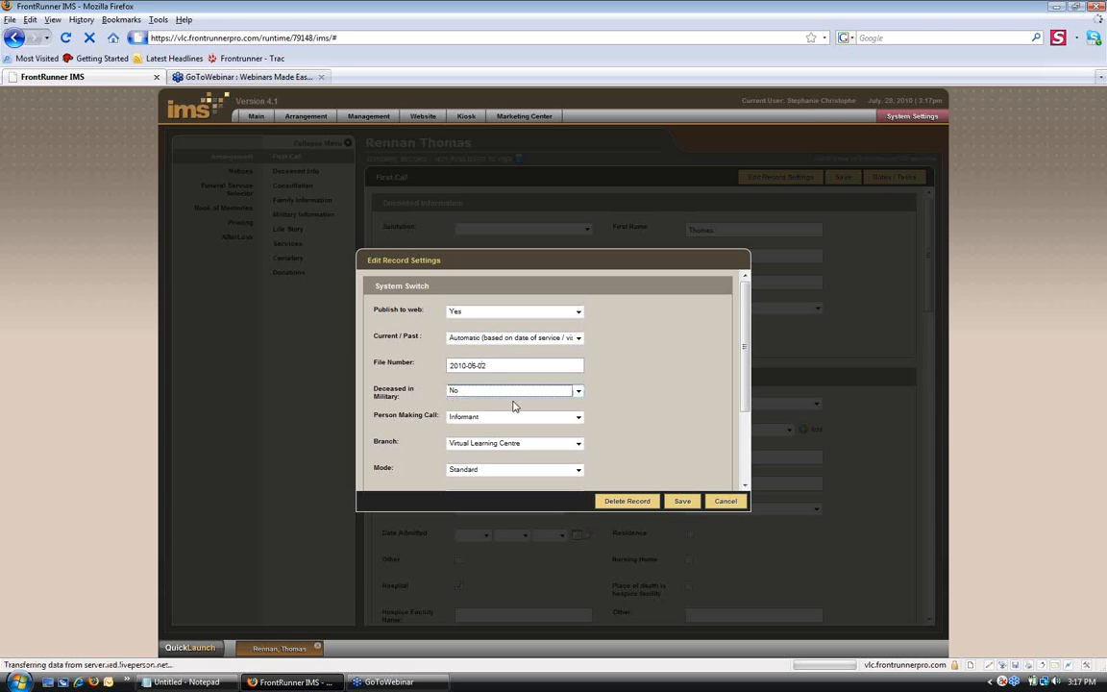
click(525, 444)
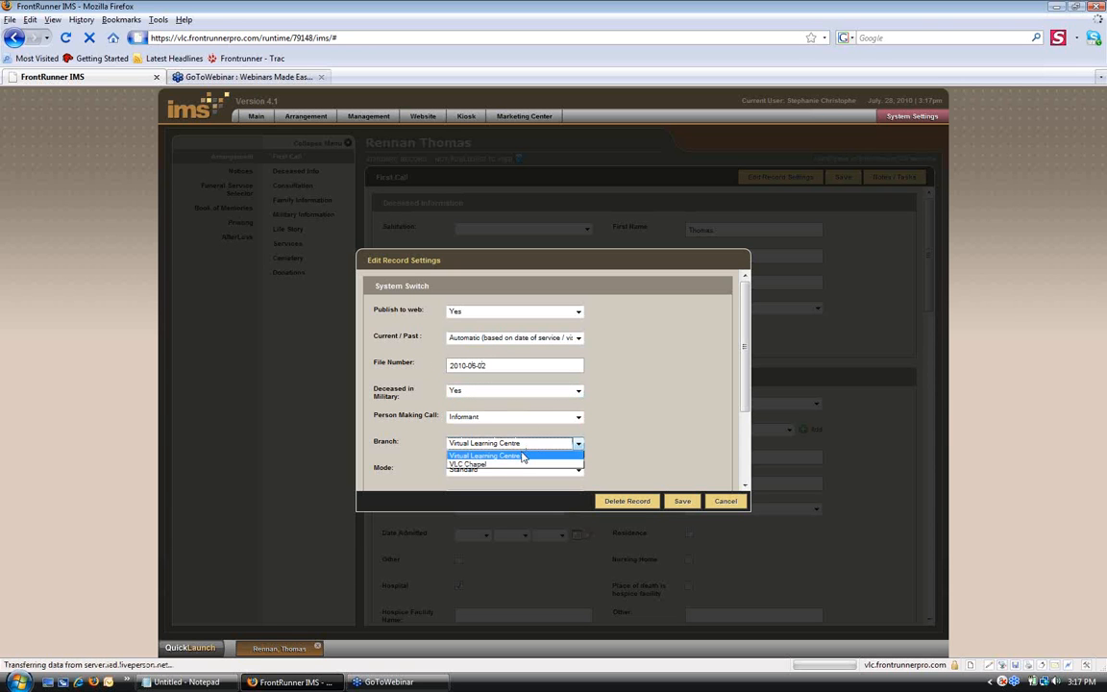
click(519, 464)
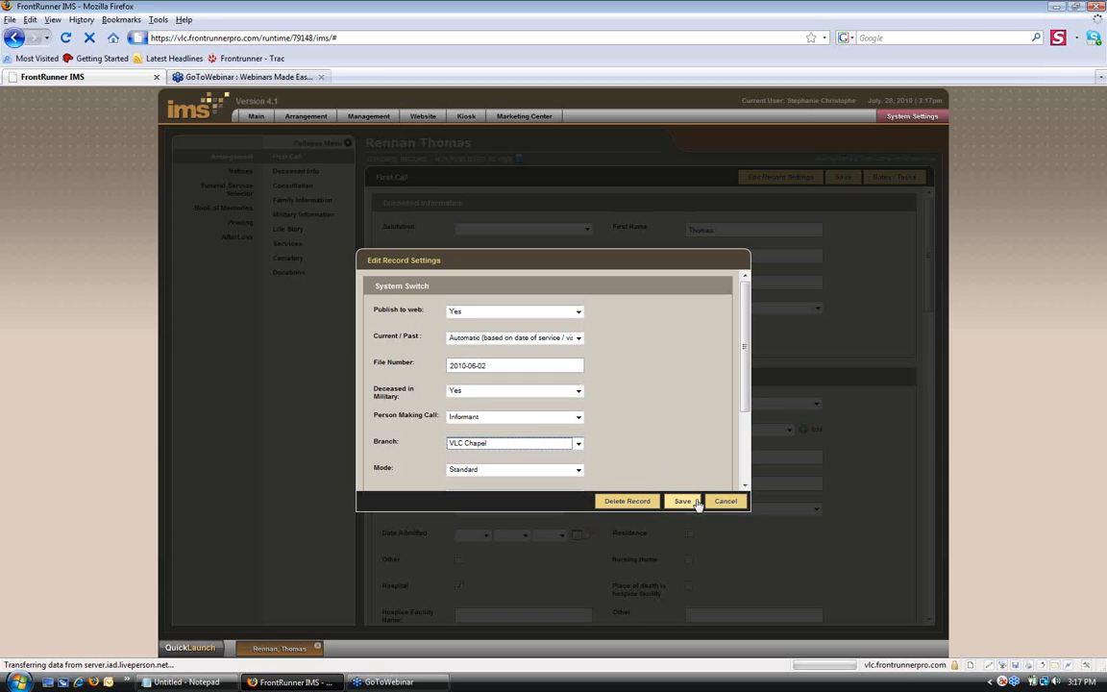
click(683, 502)
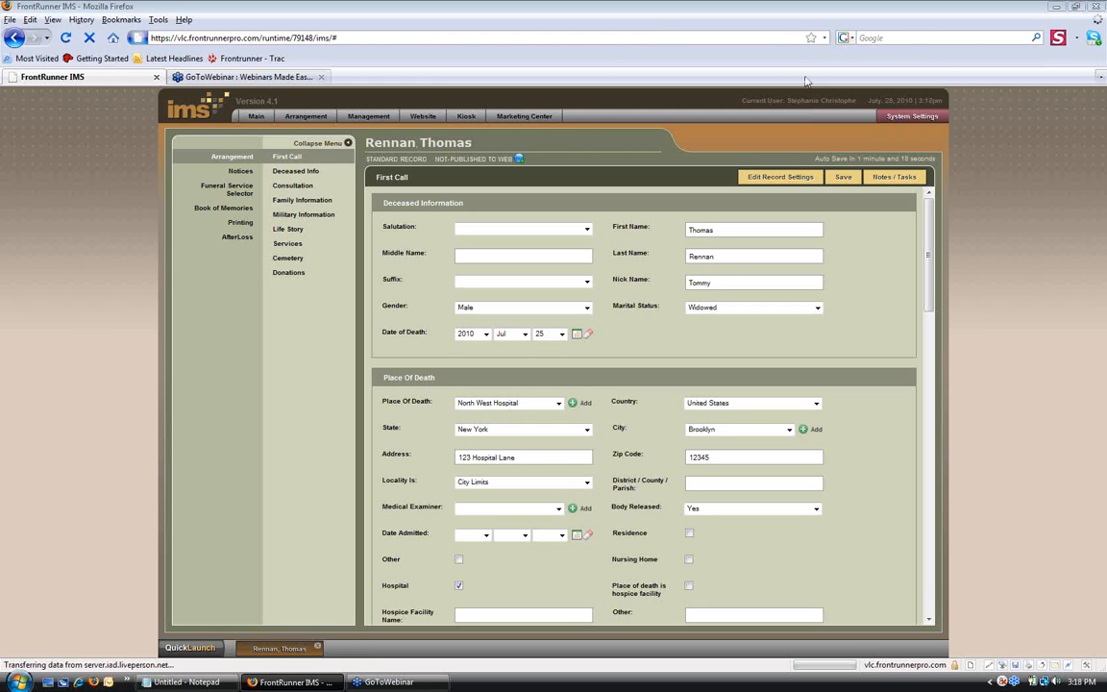
Step: Show the current client records and sort them by client name in descending and ascending order
click(252, 119)
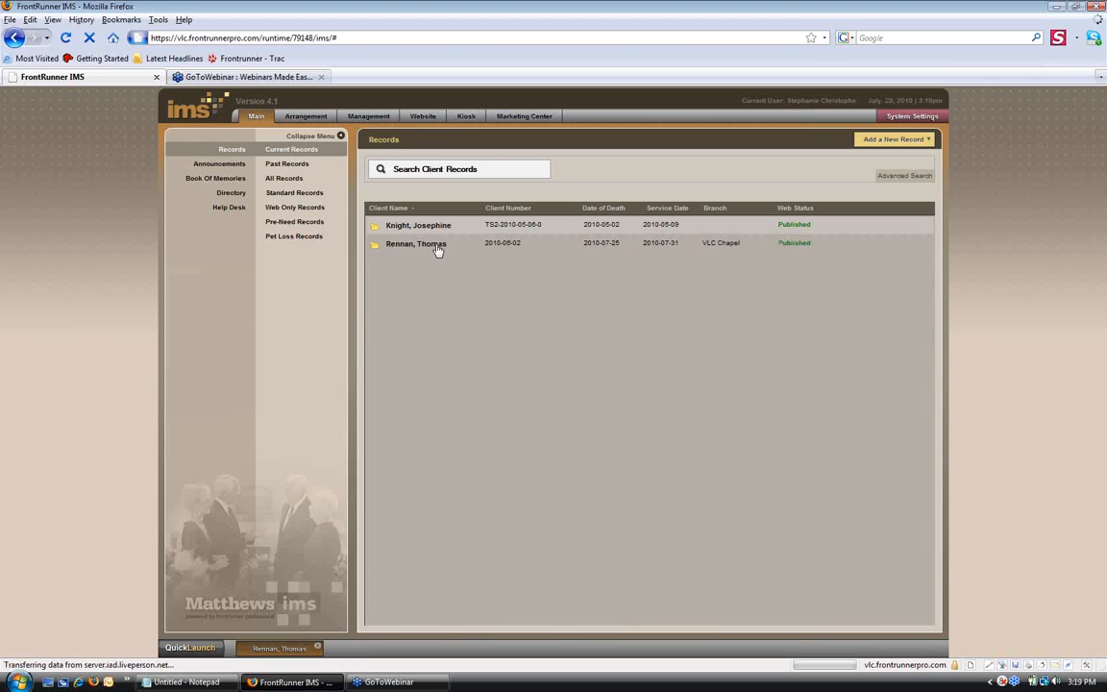
click(415, 209)
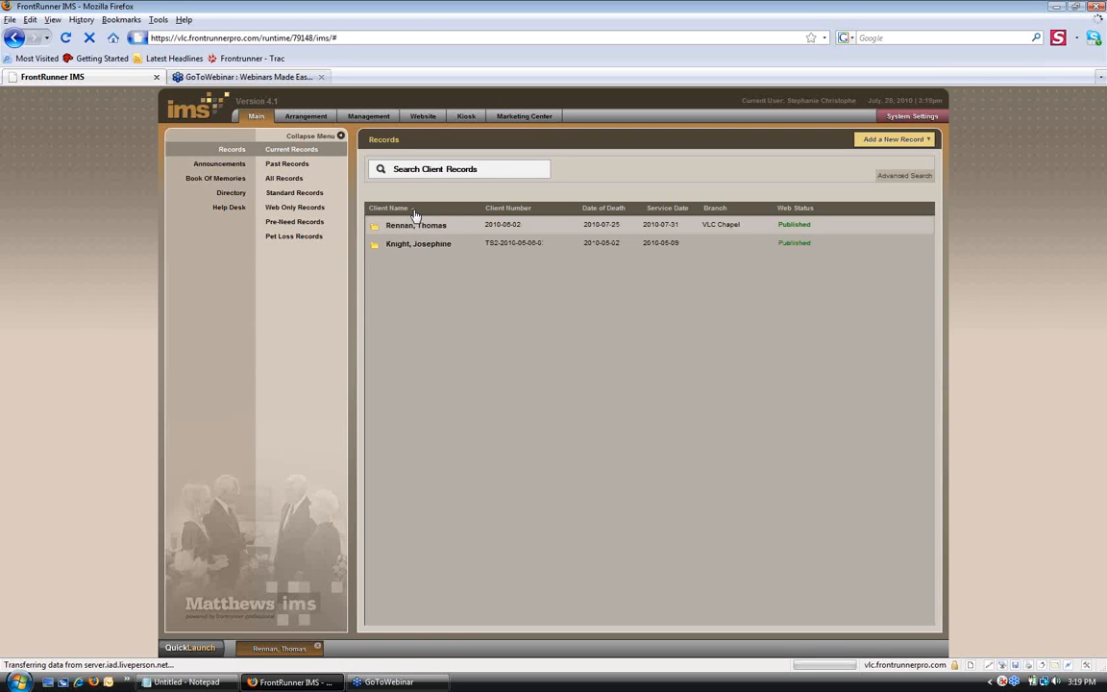
click(415, 210)
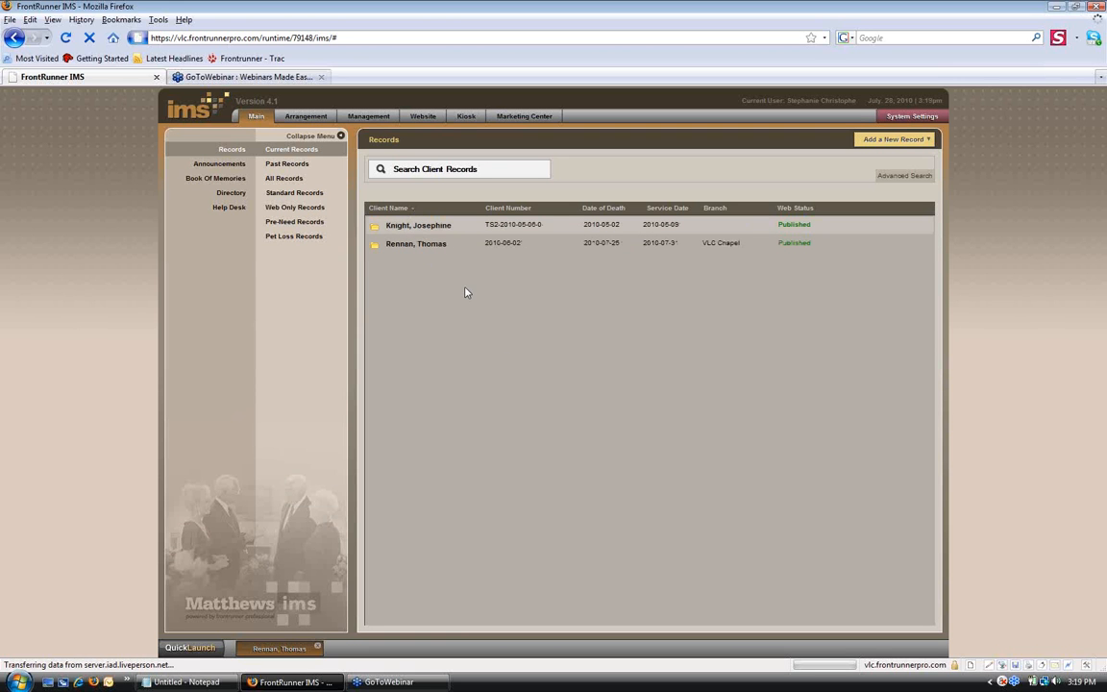